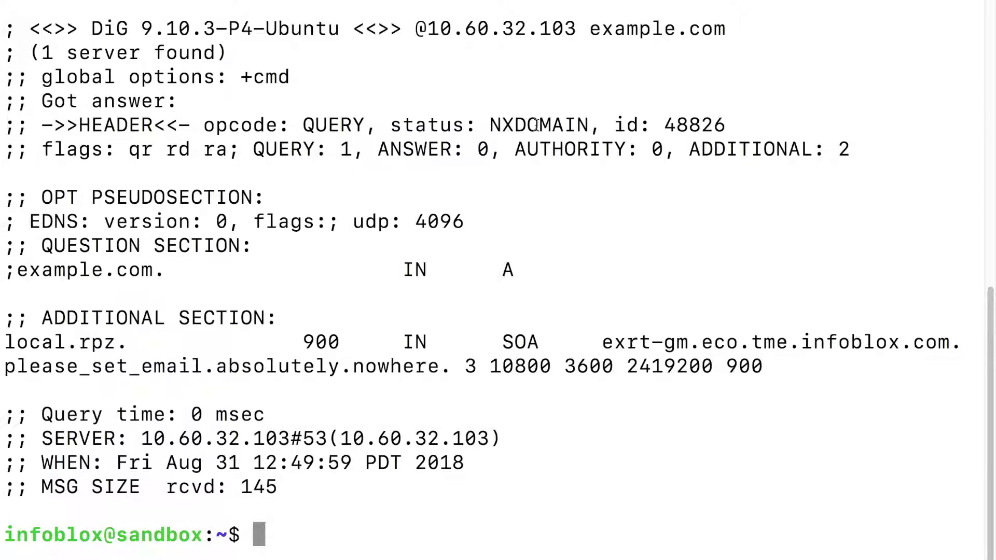
Inspect the DNS response status for example.com, and switch to Extreme Management Center to check the Infoblox_Blocked end-system group
double_click(537, 125)
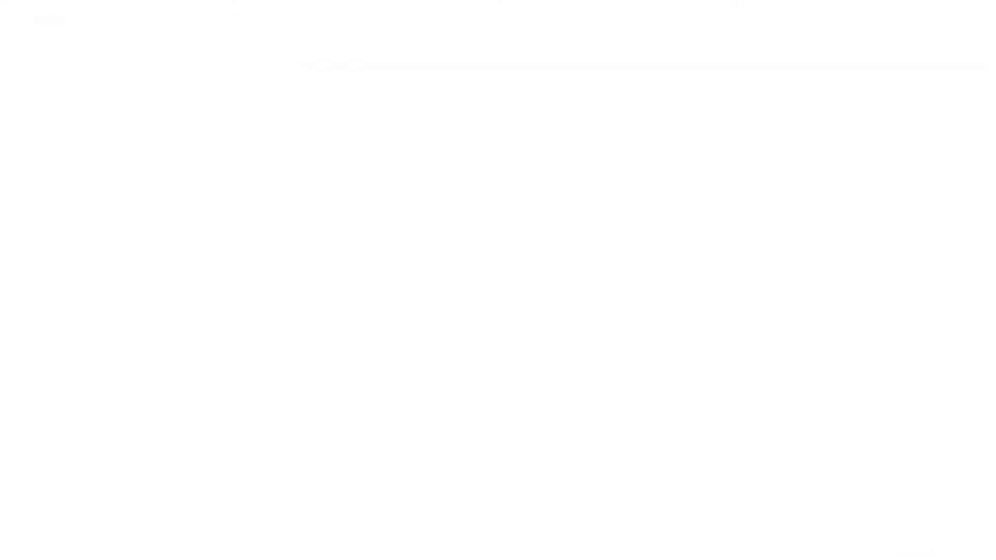
click(221, 234)
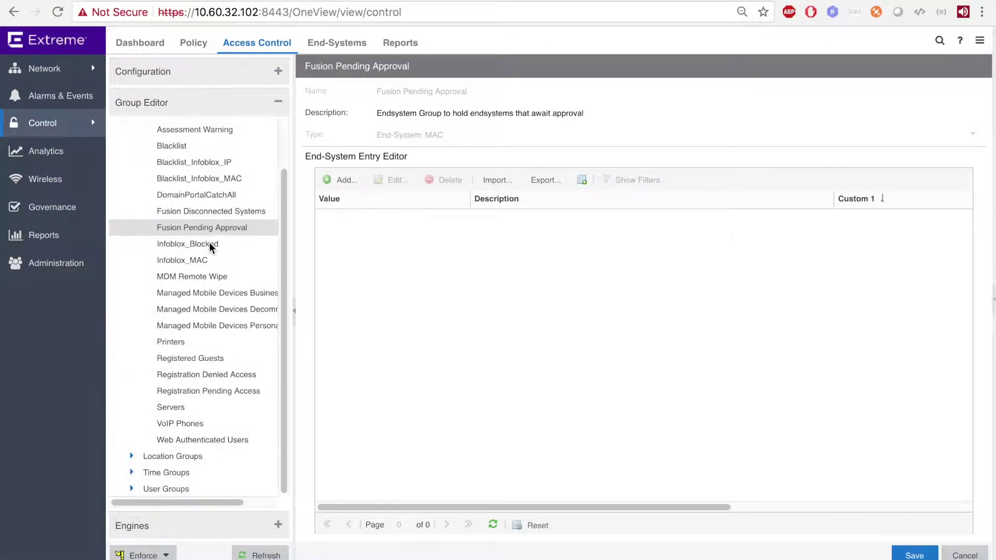
click(209, 242)
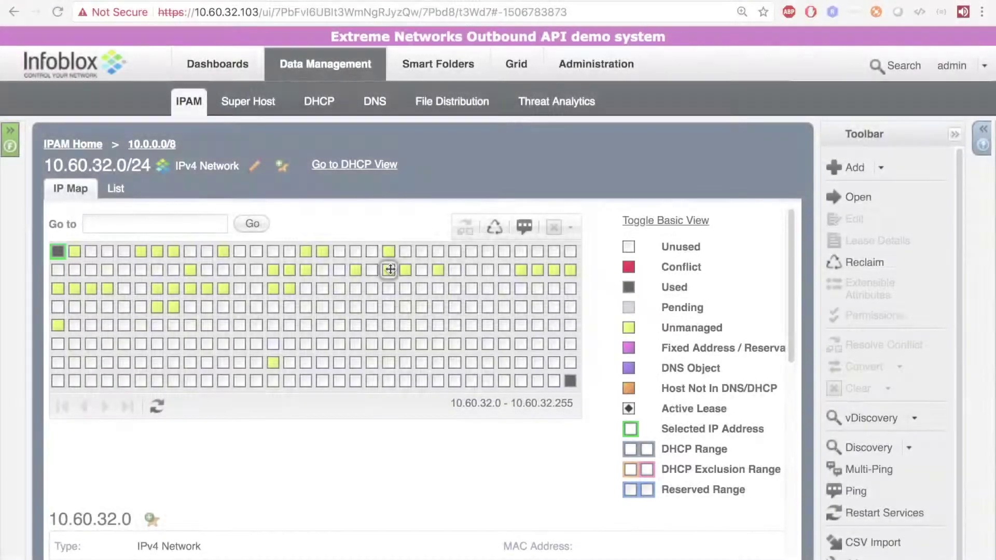
Switch to Infoblox and add an IPv4 fixed address for 10.60.32.52, assigned by its discovered MAC address, in network 10.60.32.0/24
click(388, 270)
click(881, 167)
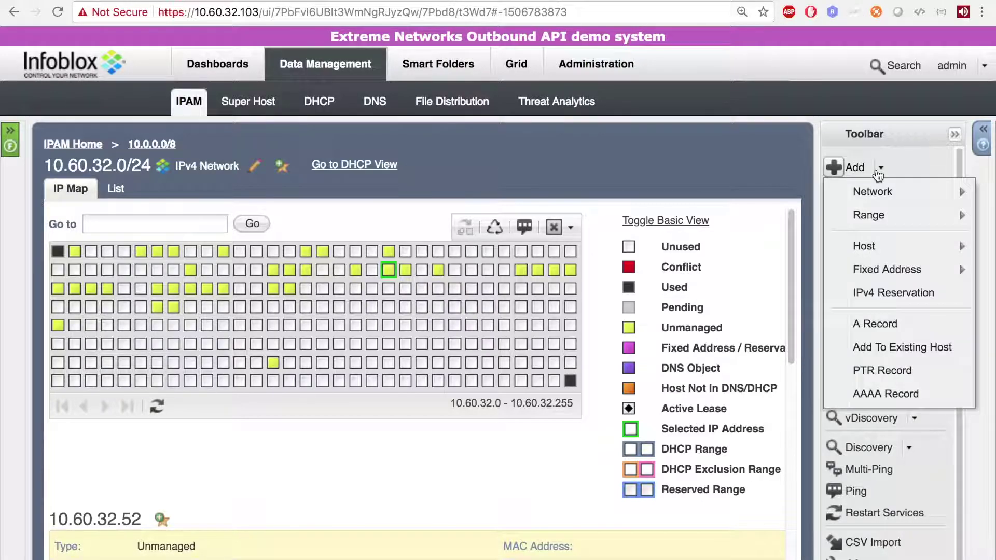
click(902, 270)
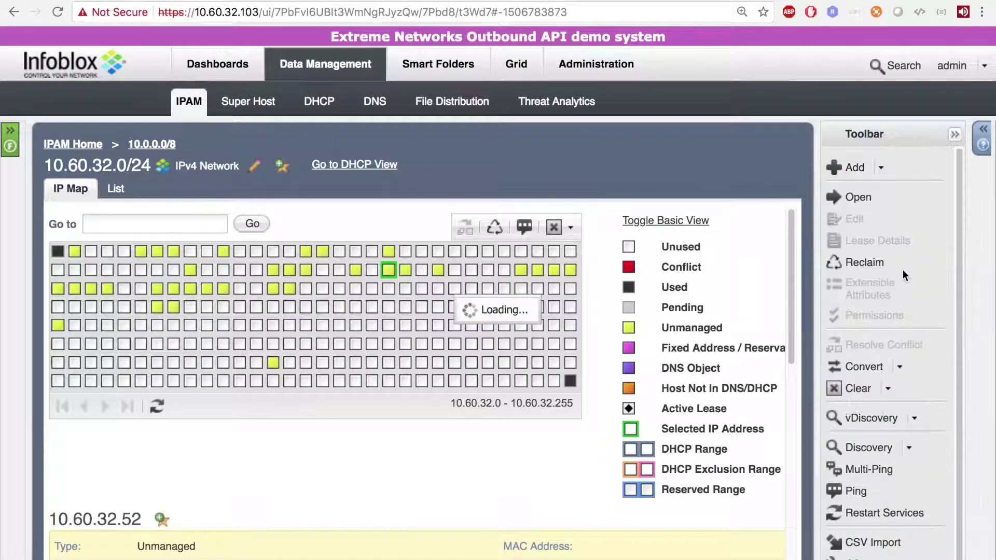
click(451, 521)
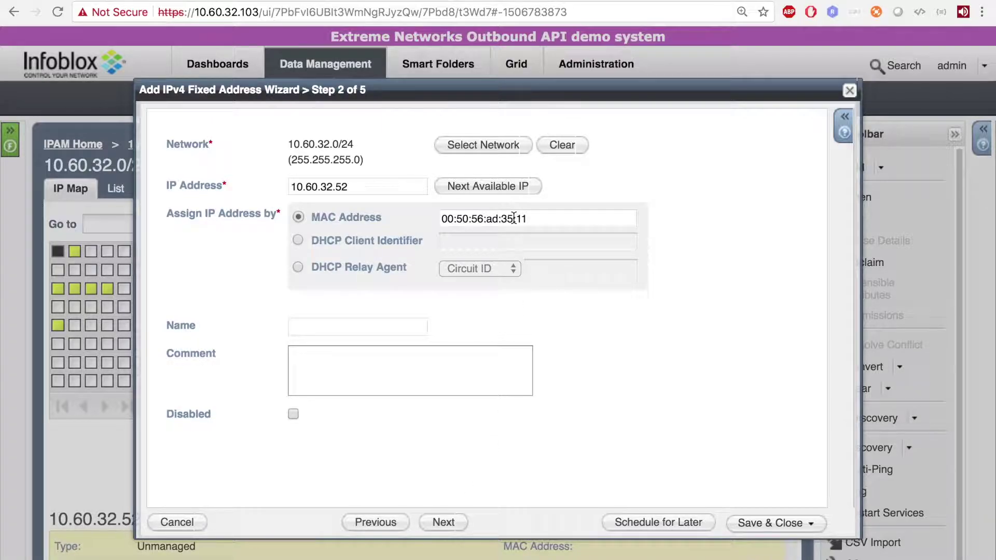
click(740, 521)
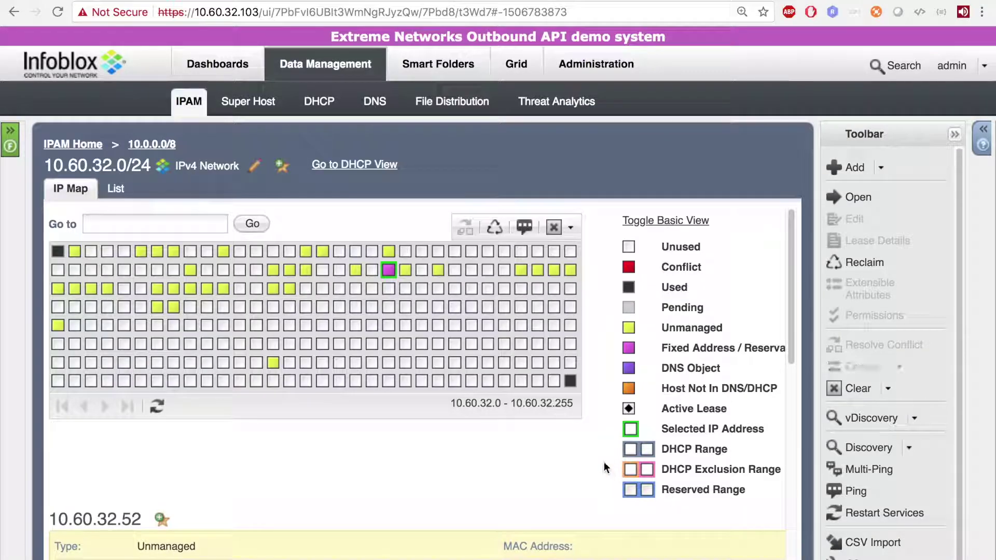
Refresh the IP map and review the details and related-object XMC attributes of 10.60.32.52
click(159, 408)
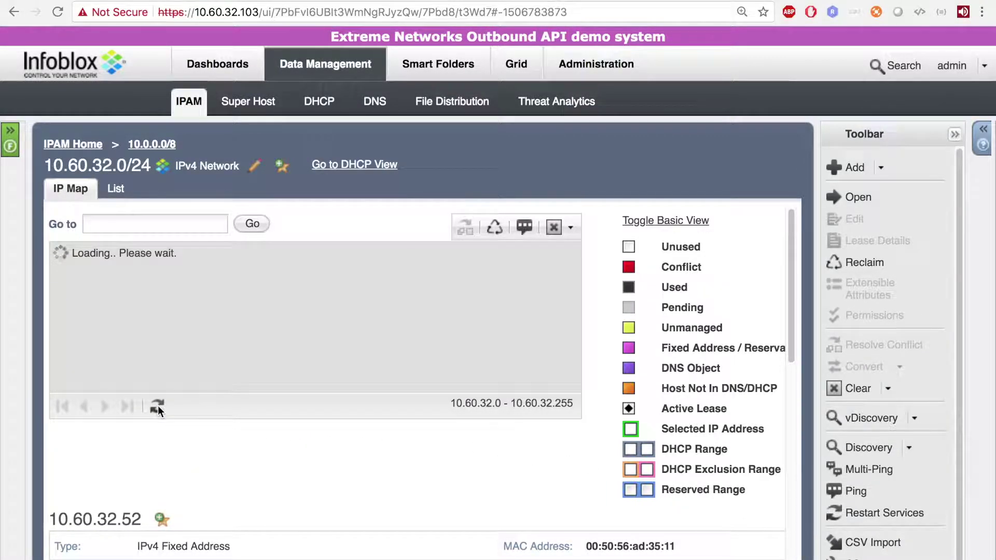
scroll(157, 407, down, 5)
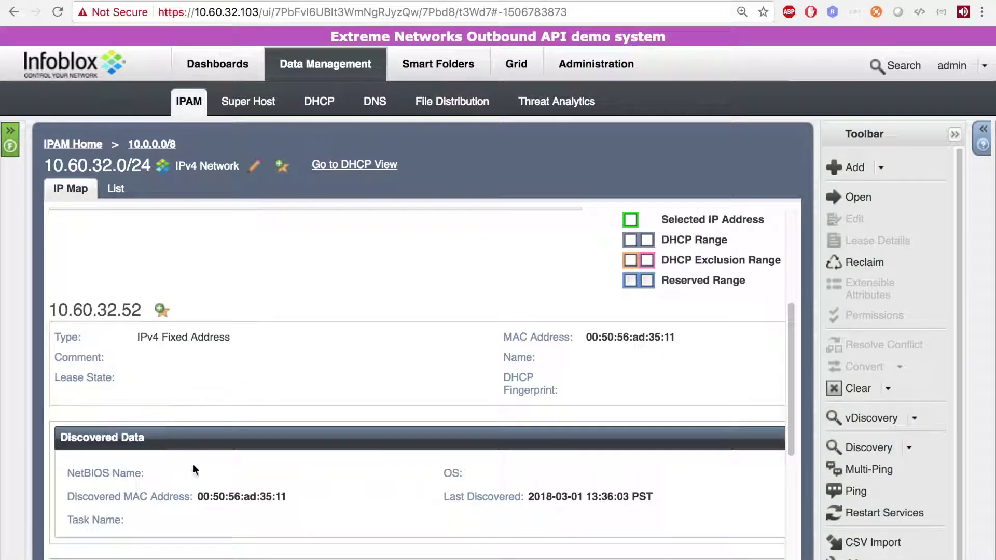
scroll(260, 534, down, 5)
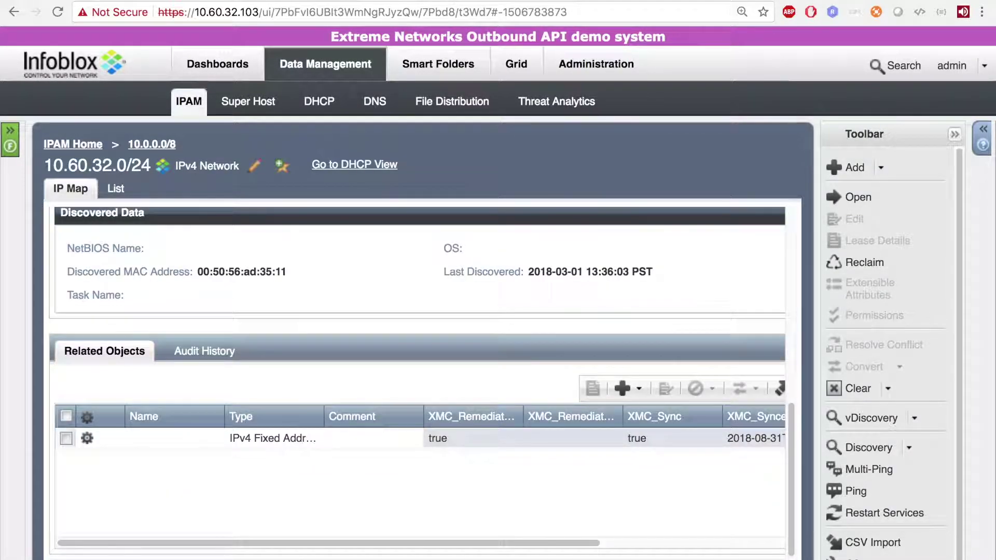
drag(336, 543, 472, 542)
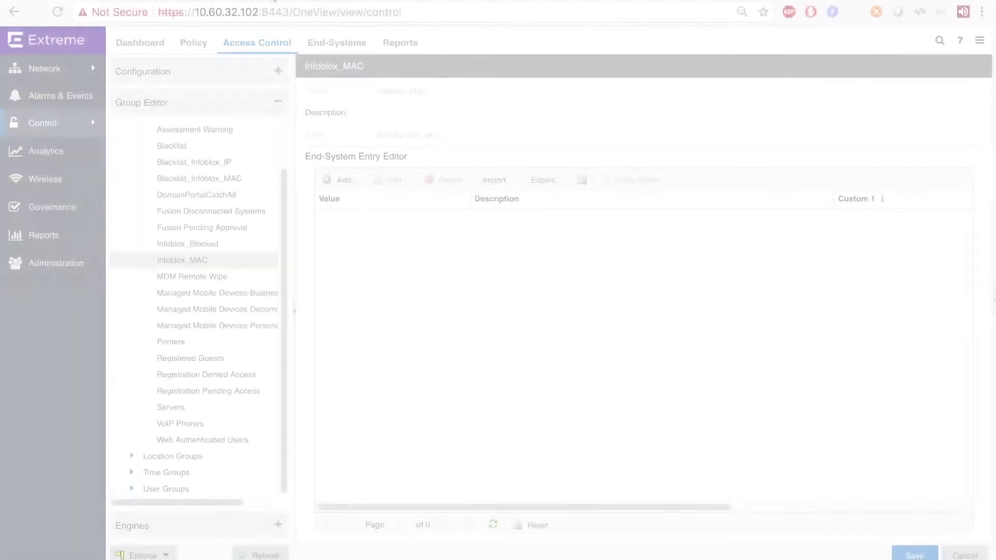
Switch to Extreme Management Center and reopen the Infoblox_MAC group to check its end-system entries
click(212, 275)
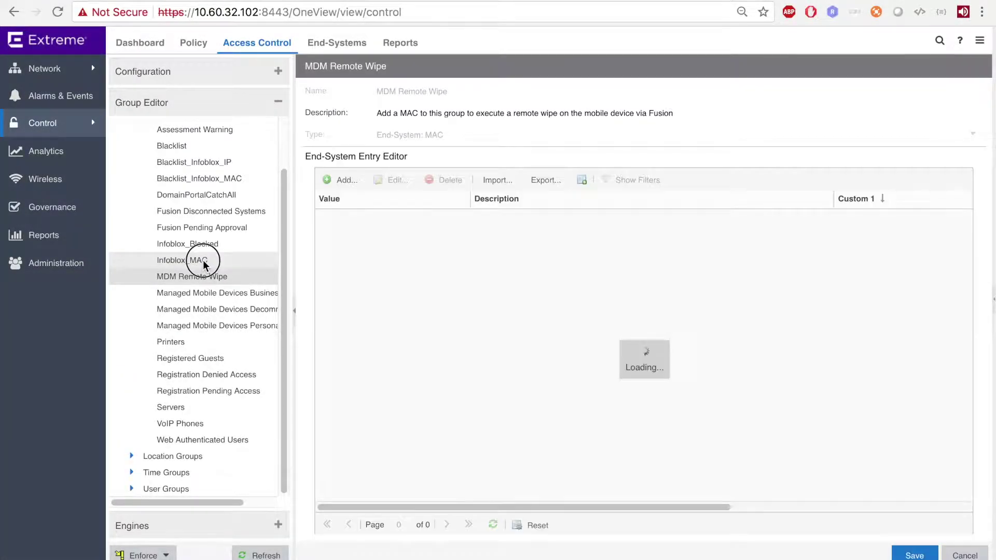
click(204, 260)
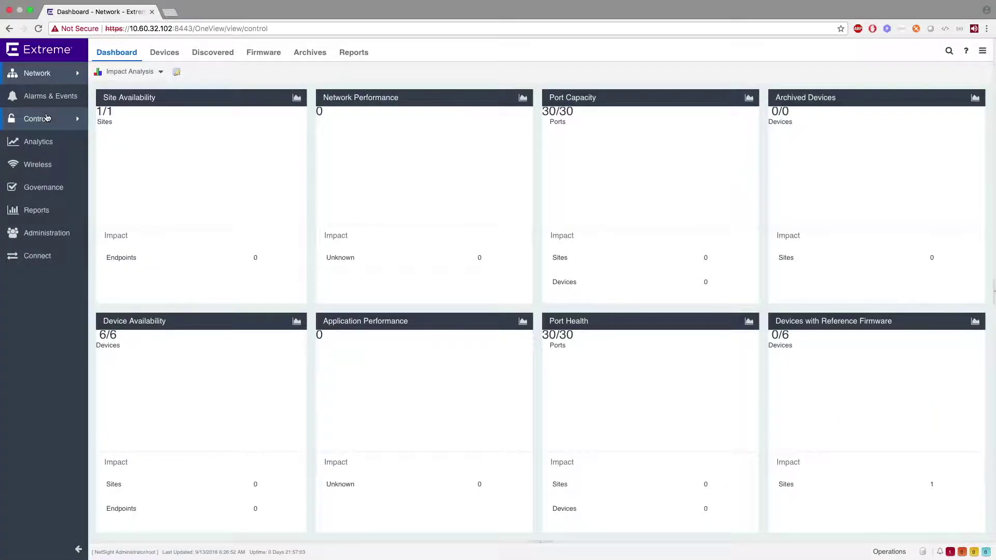
Display the End-System Groups list in the Access Control Group Editor
click(47, 118)
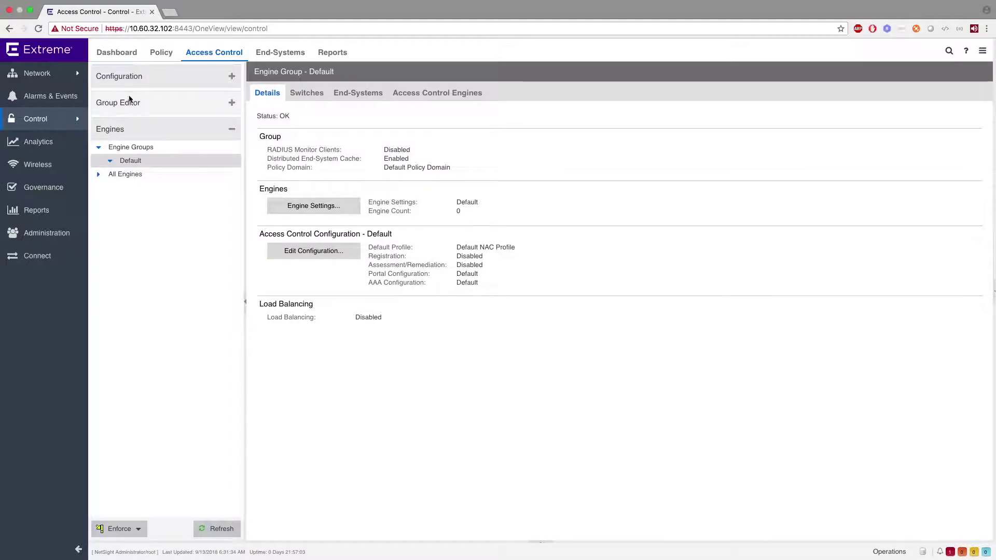
click(135, 102)
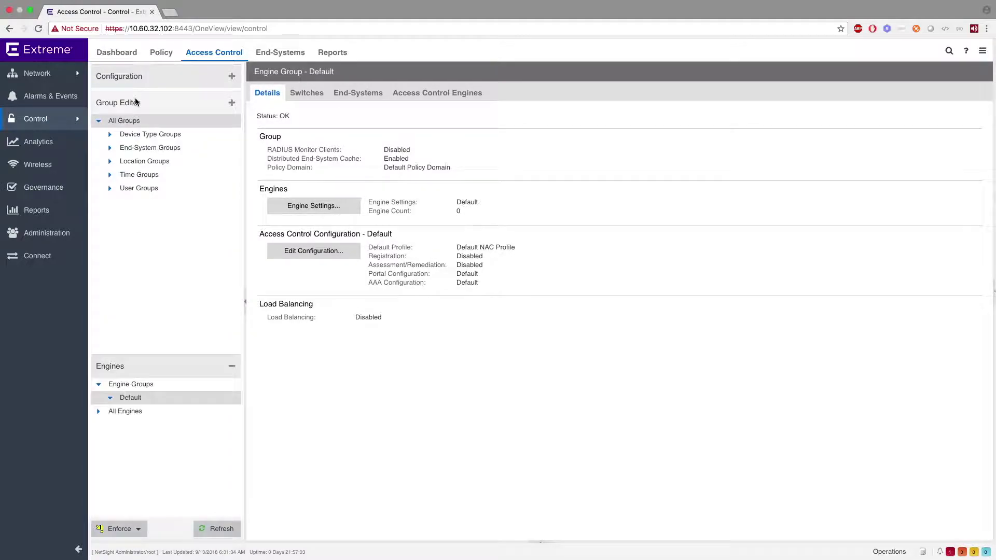
click(150, 148)
Review the name and type options for a new end-system group, and close the dialog without creating one
click(267, 91)
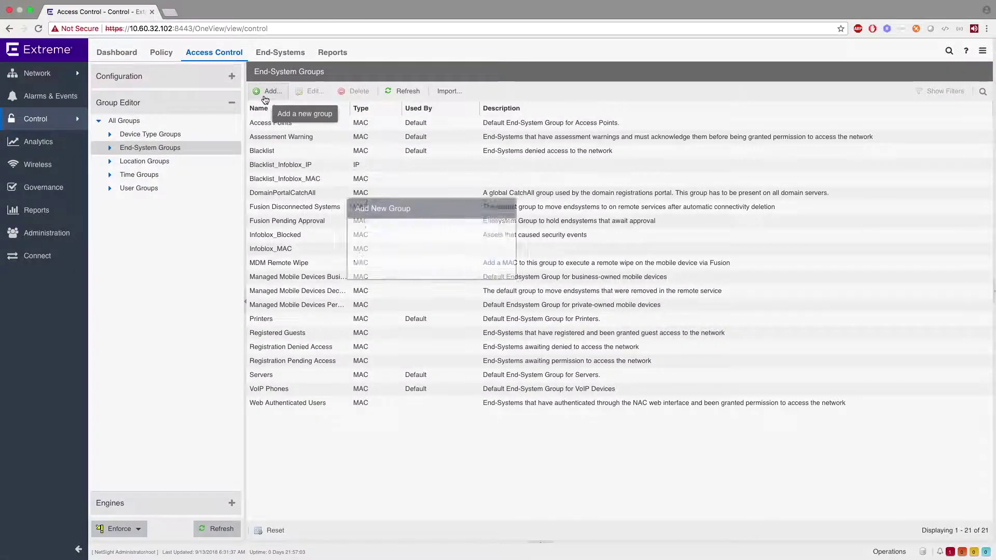
click(475, 276)
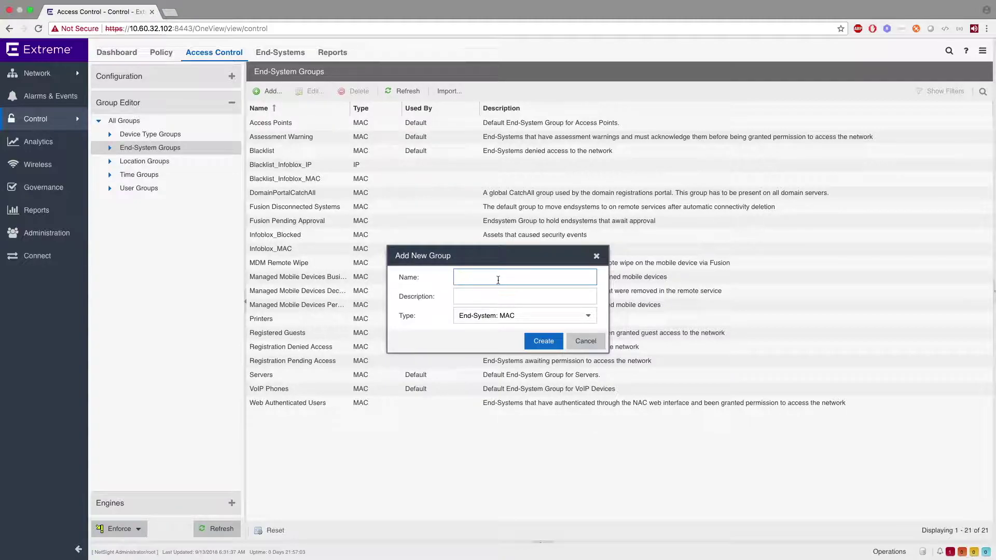
click(545, 312)
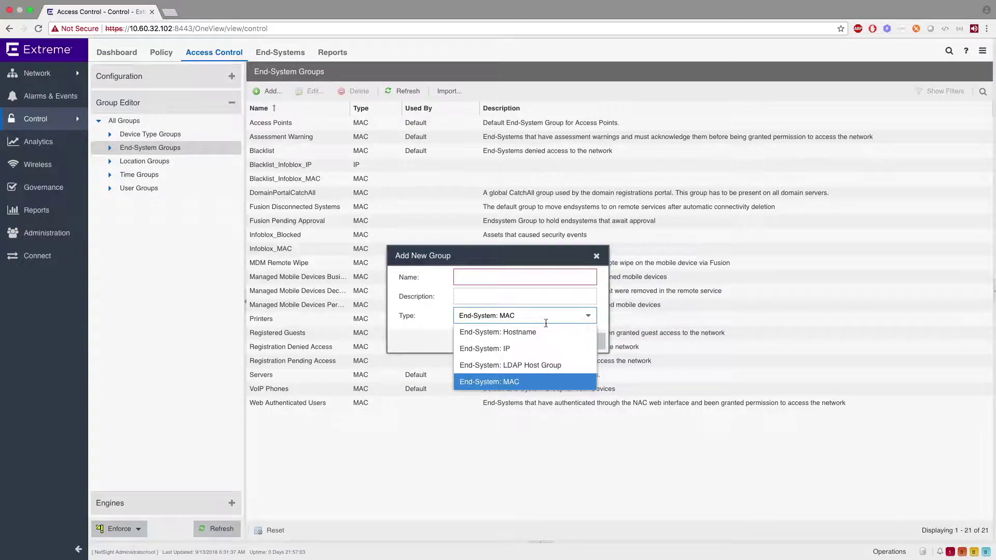
click(558, 313)
click(597, 256)
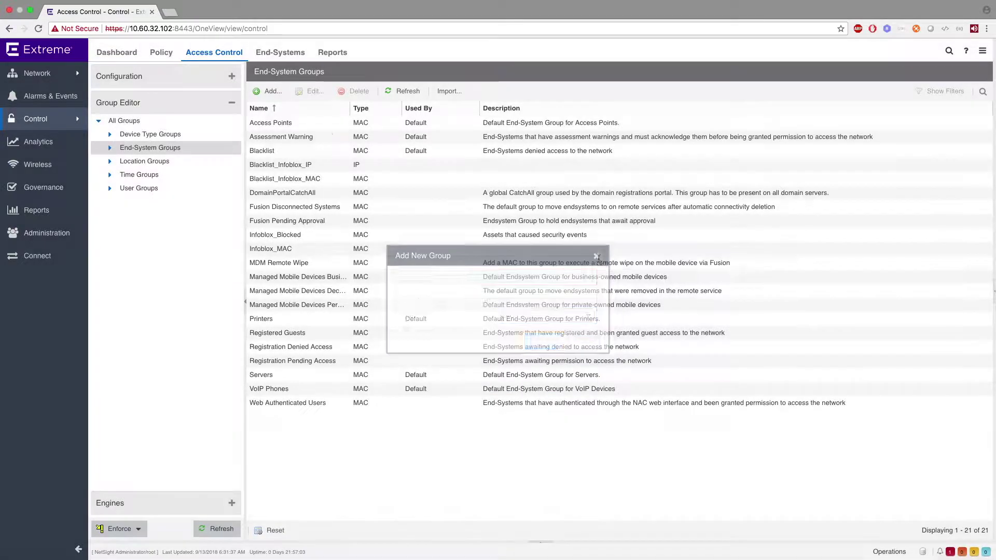
Open the services of the Distributed IPS module in the Connect administration
click(54, 255)
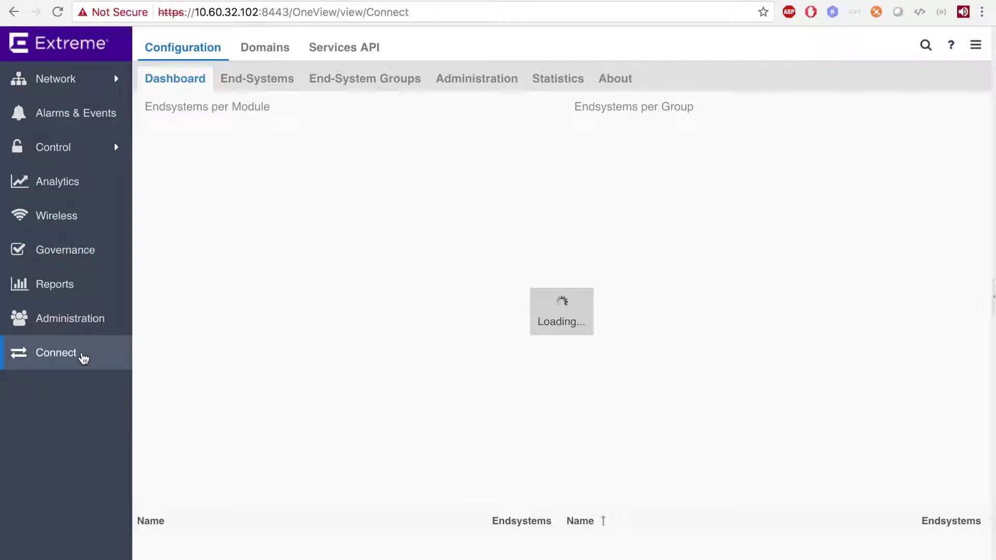
click(488, 92)
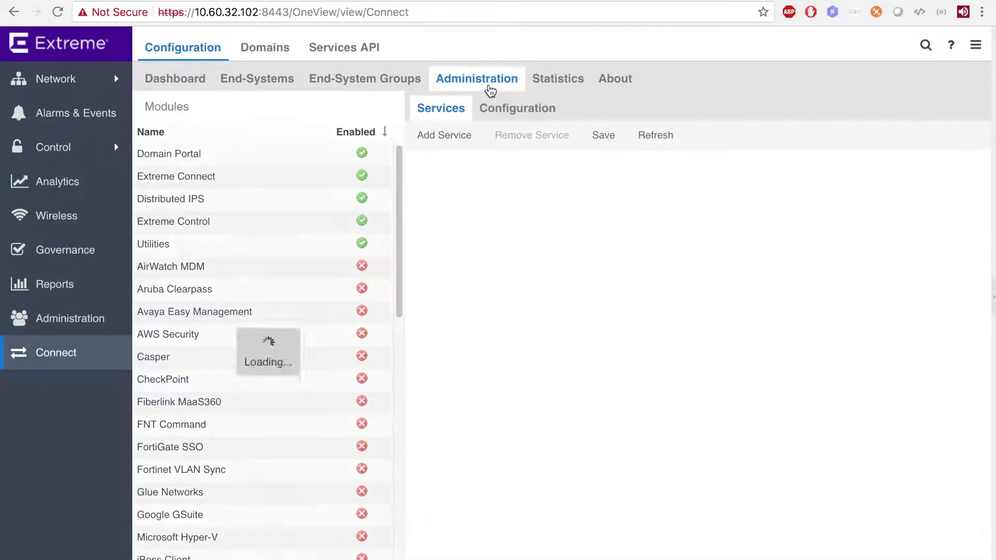
click(291, 197)
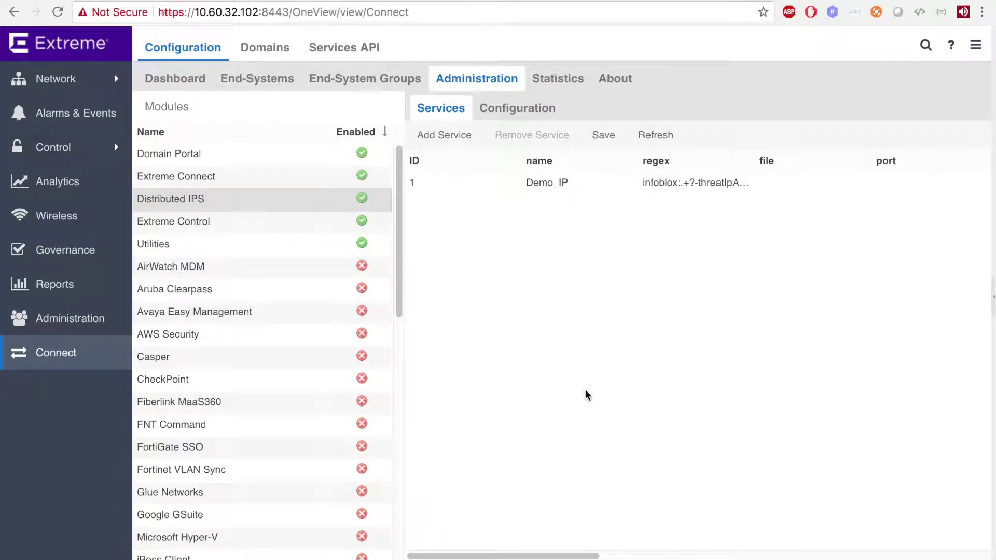
Examine the Demo_IP service's protocol, end-system group and end-system group type settings
drag(515, 551, 651, 549)
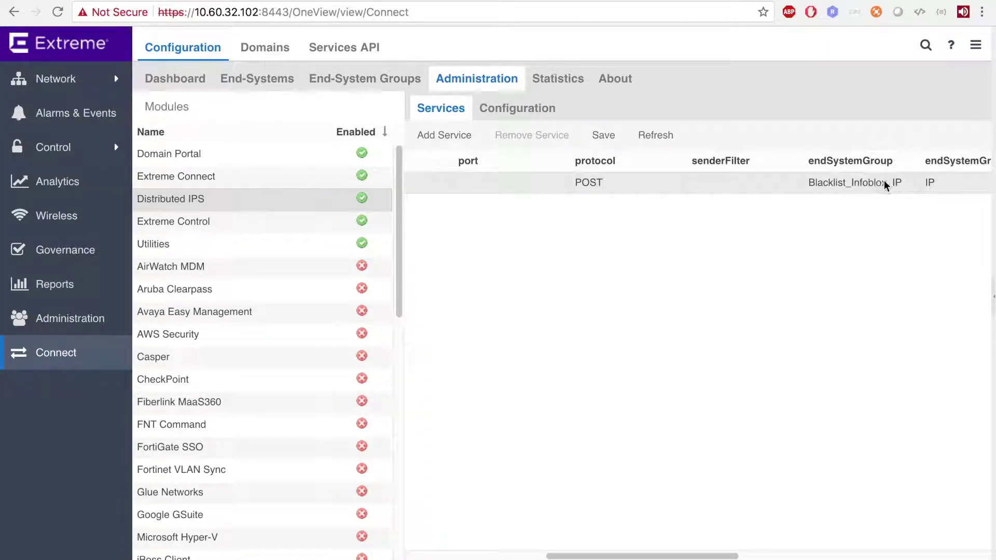
click(959, 182)
click(977, 185)
click(973, 188)
click(857, 236)
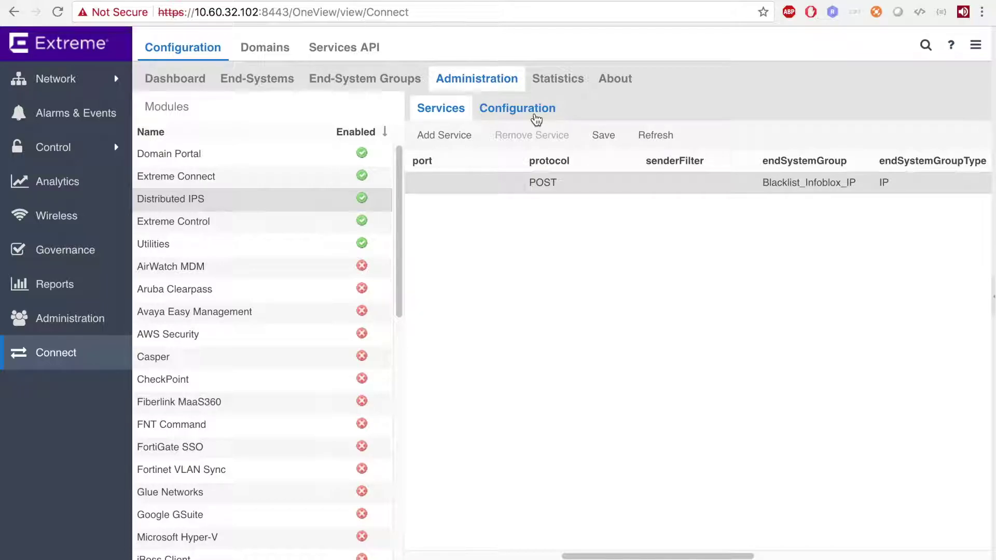
Check the Module enabled setting in the Distributed IPS module's general configuration
click(536, 119)
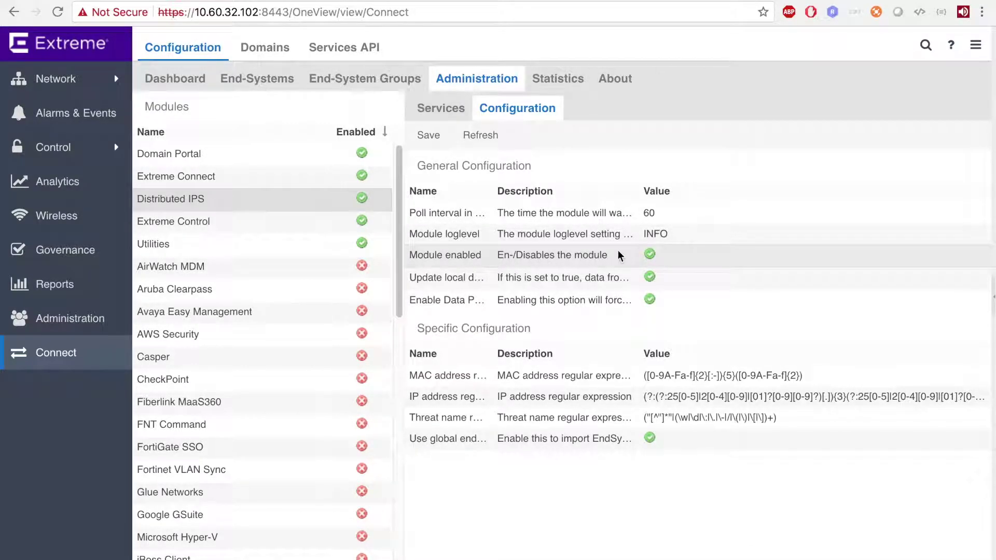
click(675, 255)
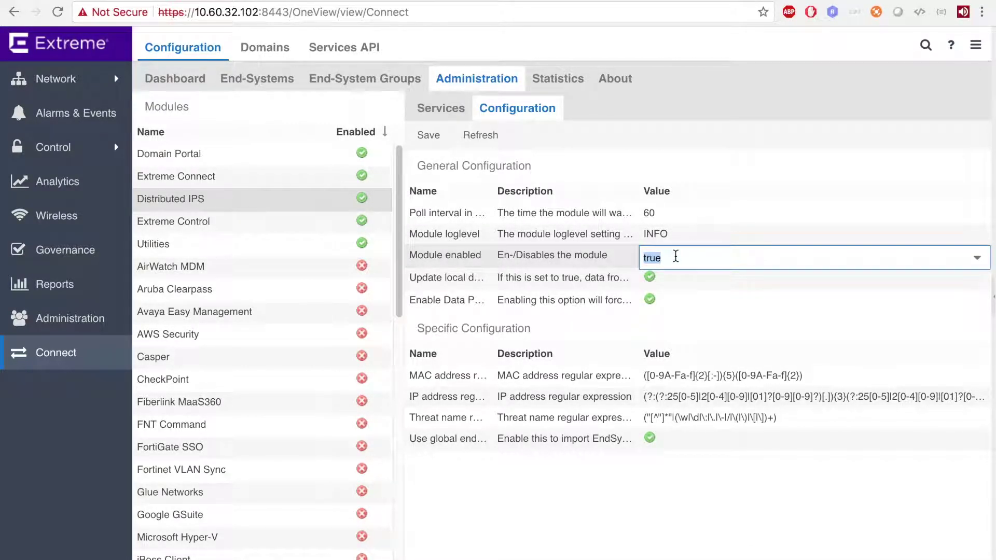
click(704, 147)
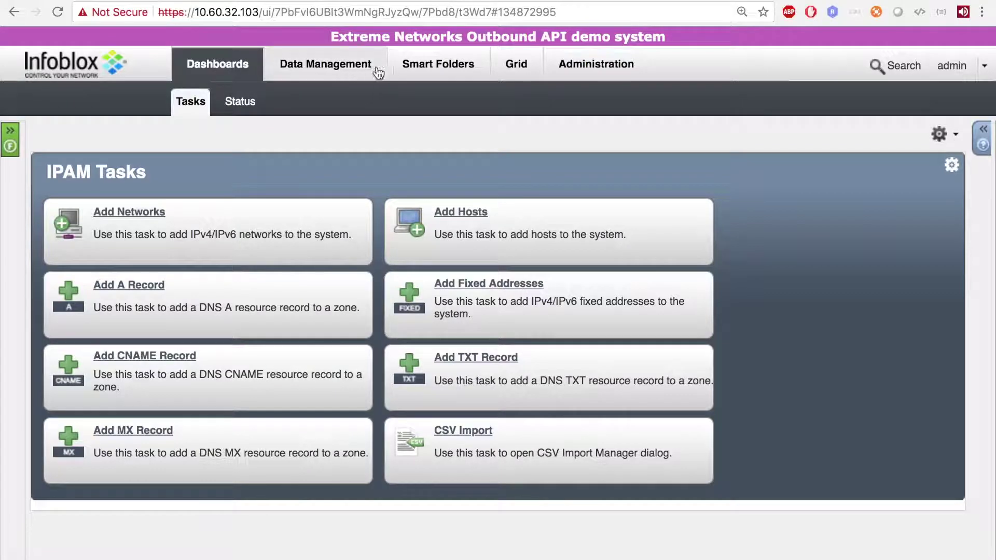
In Infoblox, display the XMC entries in the Extensible Attributes administration list
click(581, 67)
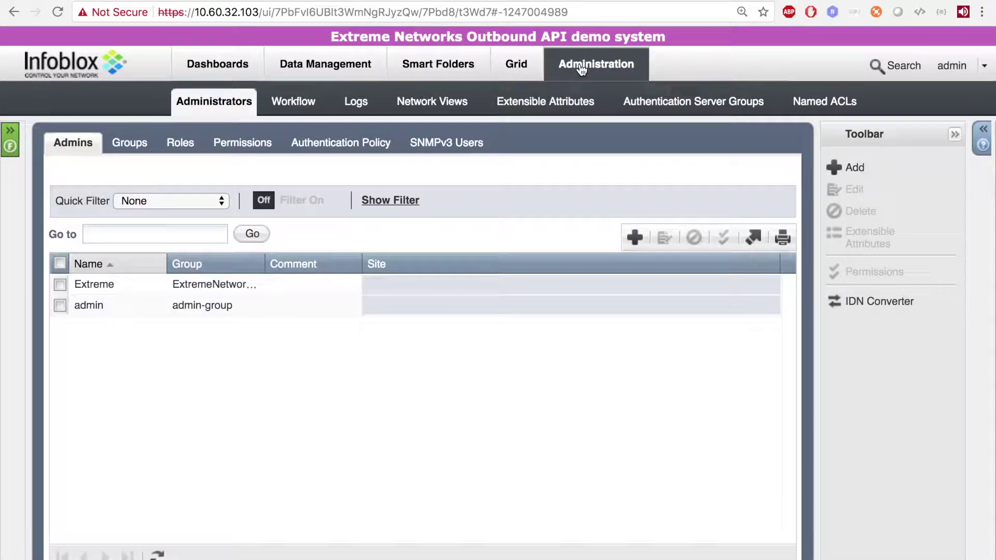
click(554, 103)
scroll(234, 291, down, 1)
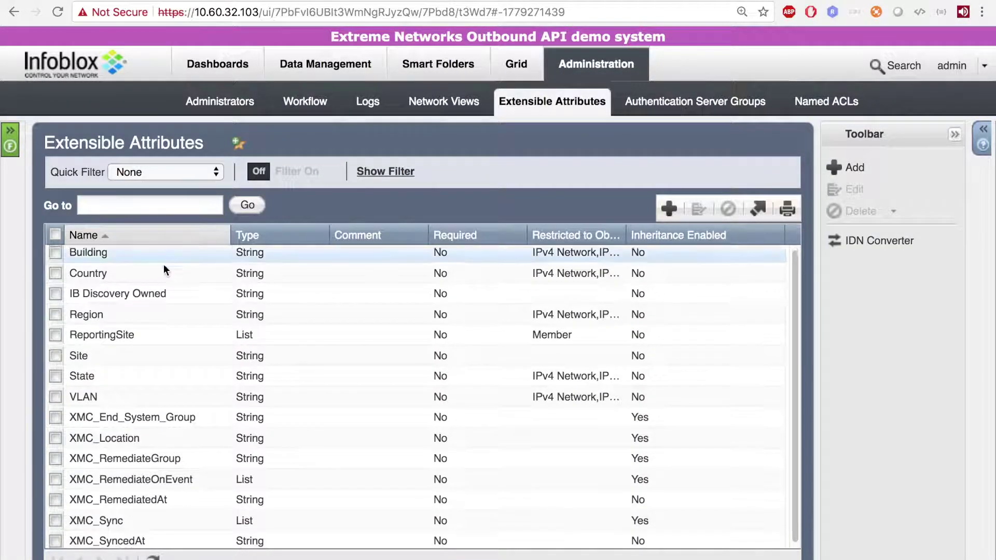
Select the extensible attributes XMC_End_System_Group, XMC_Location, XMC_RemediateGroup, XMC_RemediateOnEvent, XMC_RemediatedAt and XMC_Sync
click(48, 413)
click(56, 434)
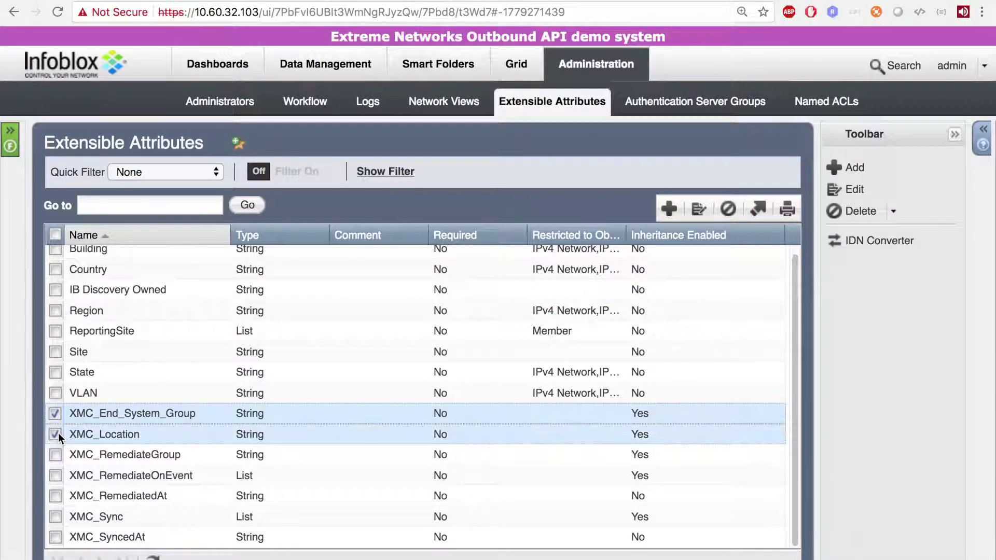
click(56, 455)
click(57, 475)
click(57, 496)
click(56, 517)
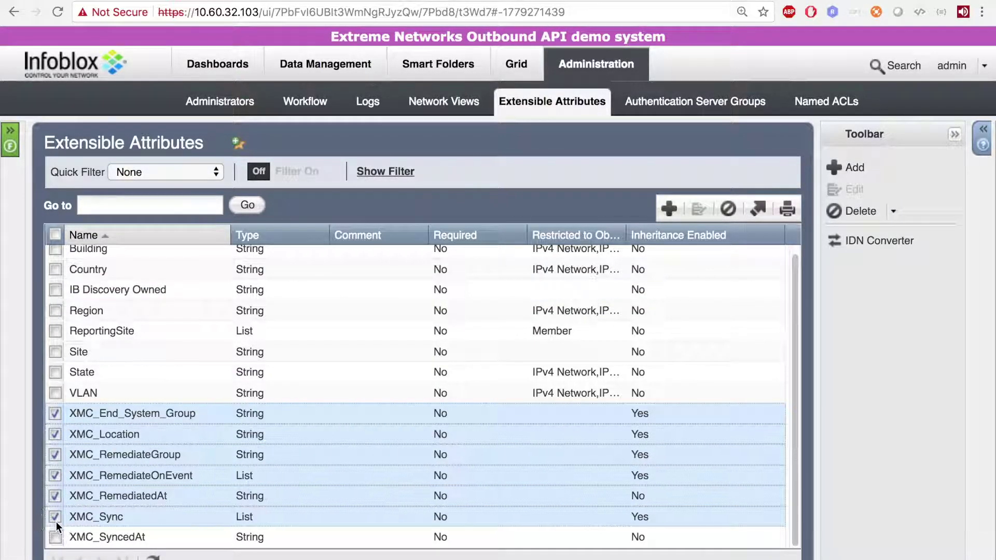
Deselect all the selected XMC extensible attributes, from XMC_Sync back up to XMC_End_System_Group
click(57, 517)
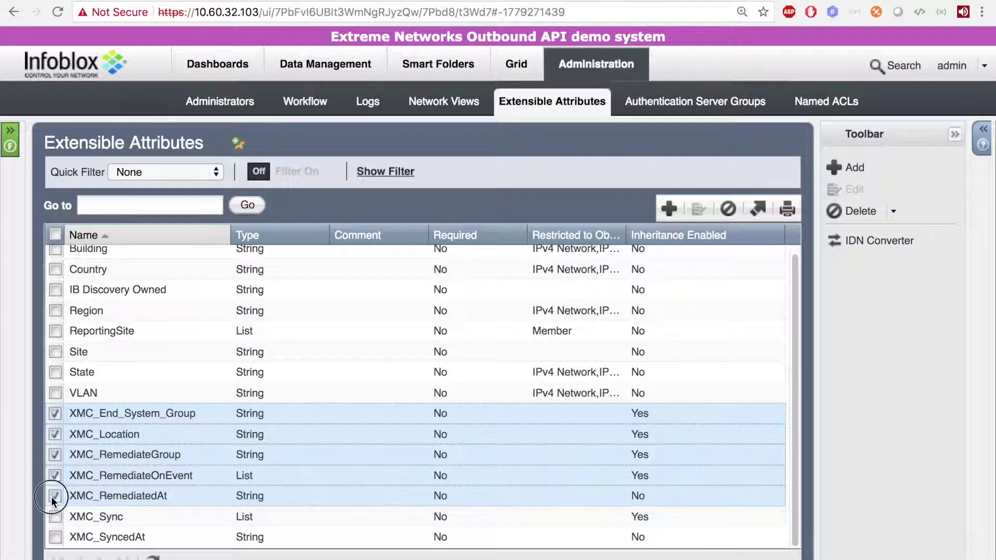
click(53, 496)
click(57, 476)
click(55, 455)
click(57, 435)
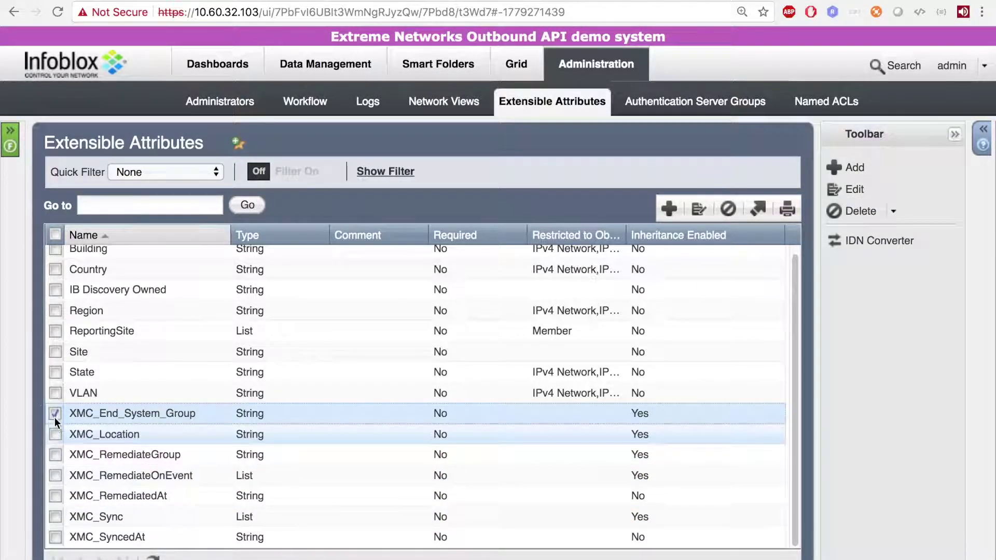
click(55, 416)
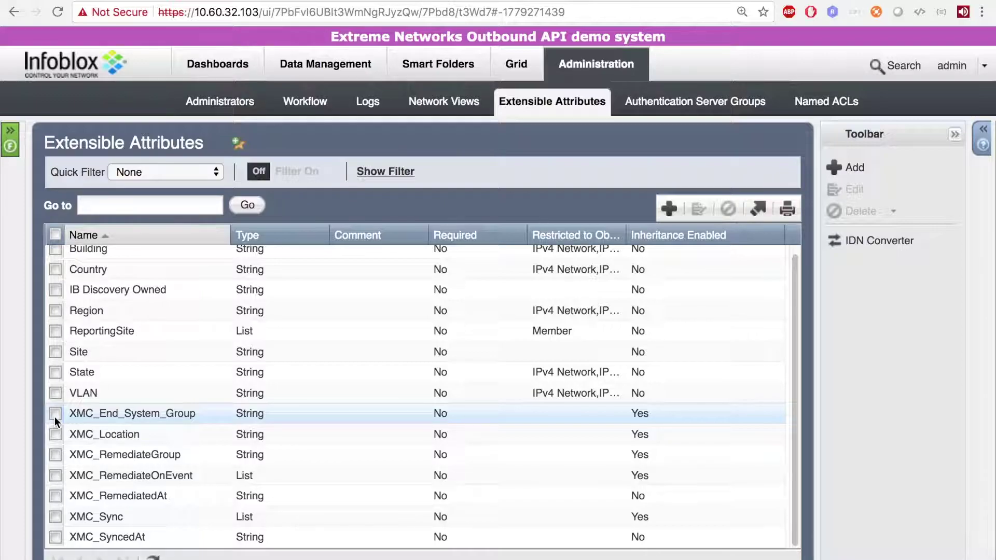
View the additional properties of the XMC_End_System_Group extensible attribute, then close its editor
click(54, 416)
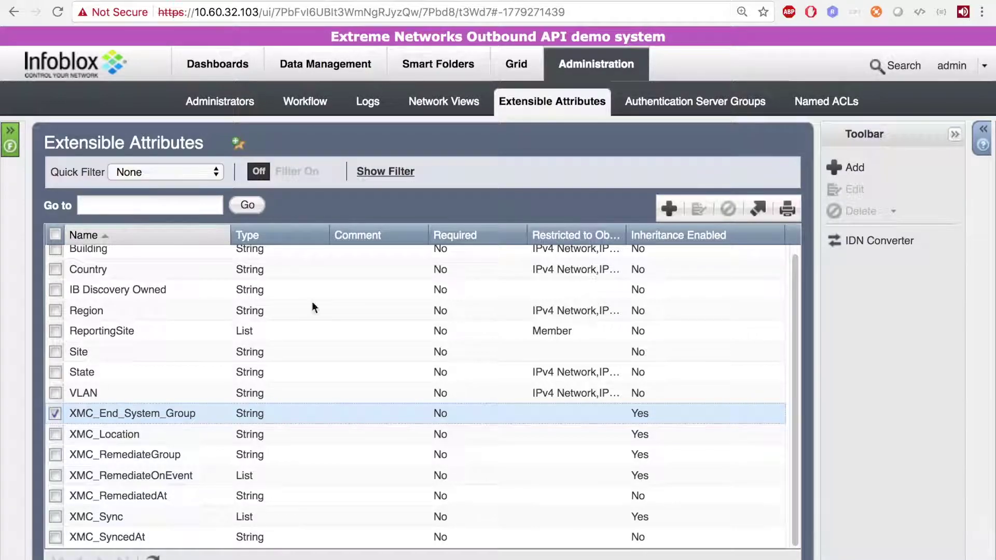
click(700, 209)
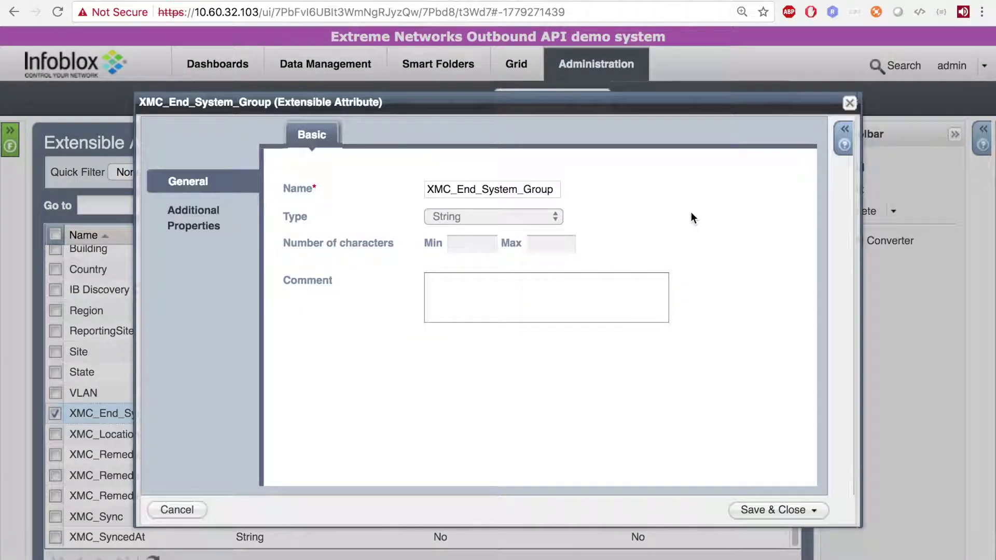
click(200, 216)
scroll(441, 278, down, 5)
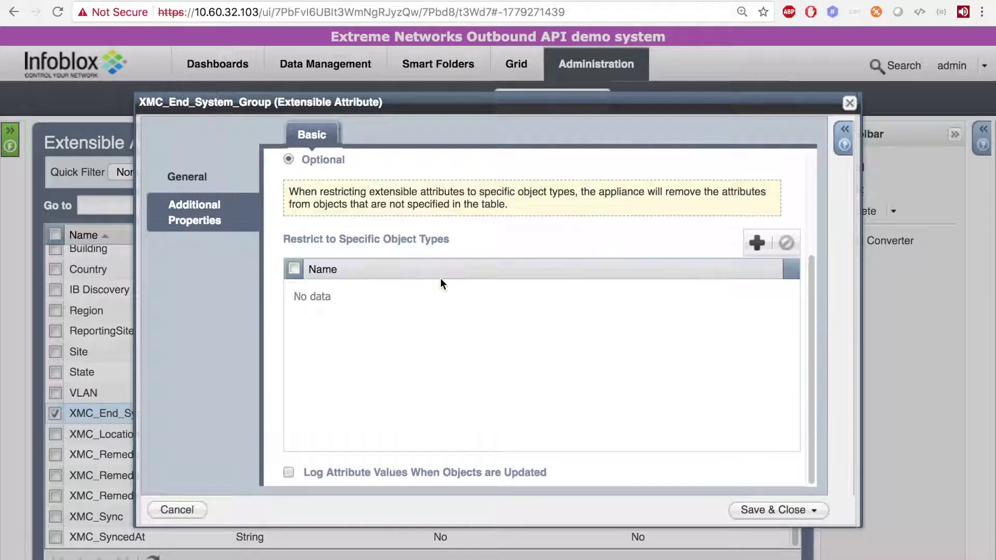
click(847, 104)
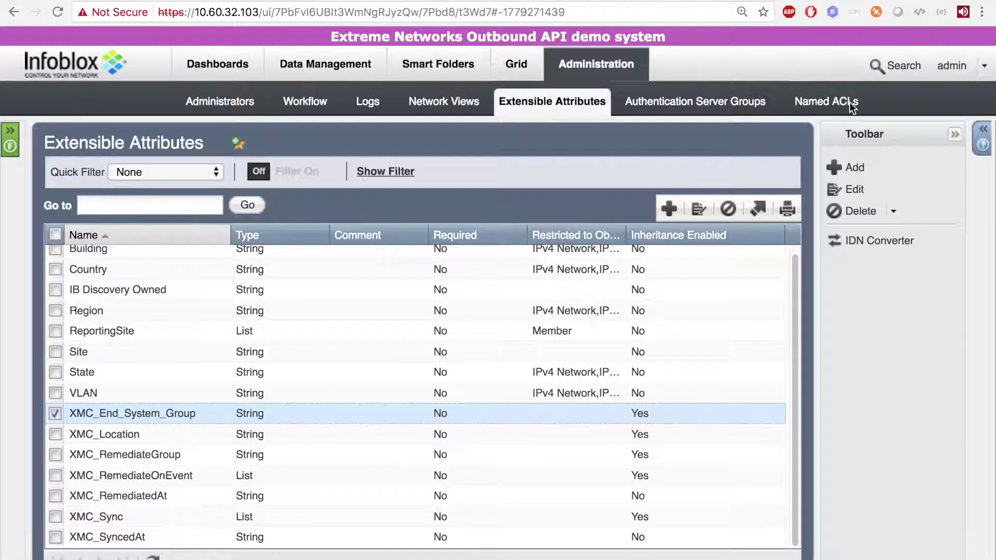
Review the contents of the Extreme Networks DNS Security template in the Grid's Ecosystem templates, then close it
click(502, 62)
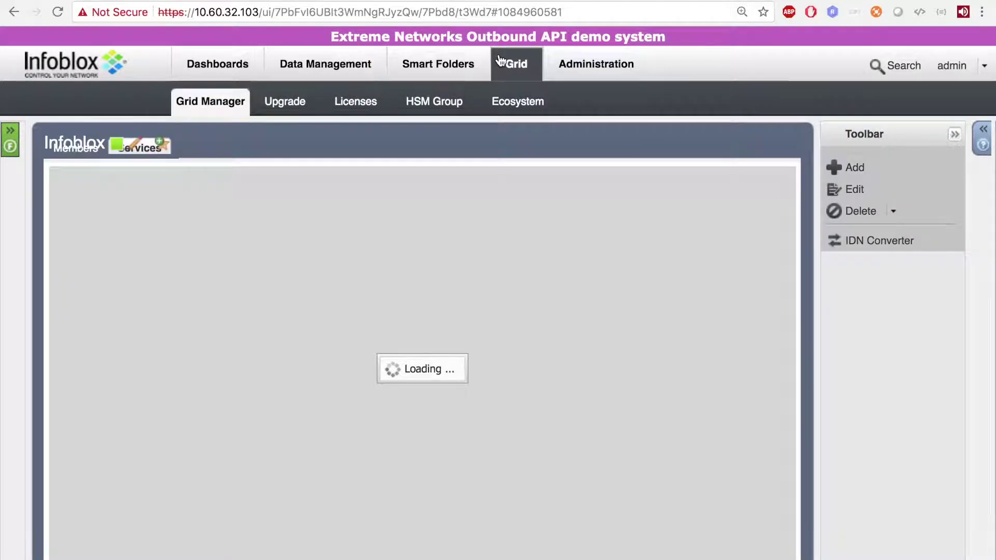
click(515, 103)
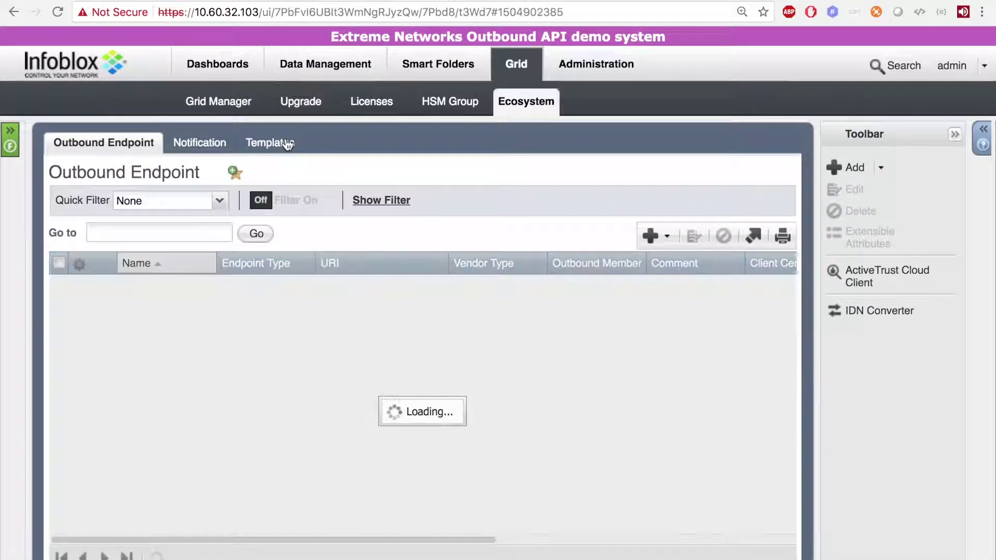
click(262, 146)
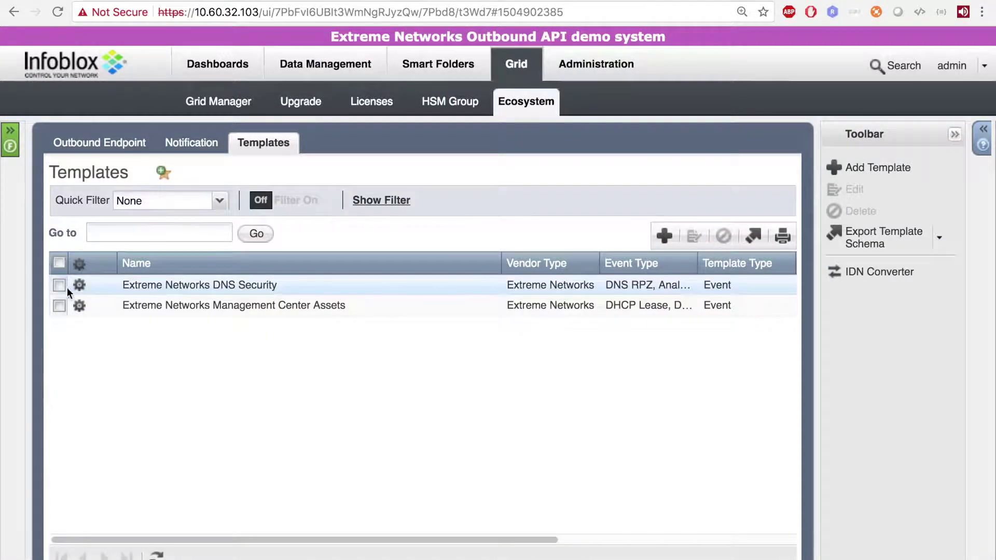
click(54, 288)
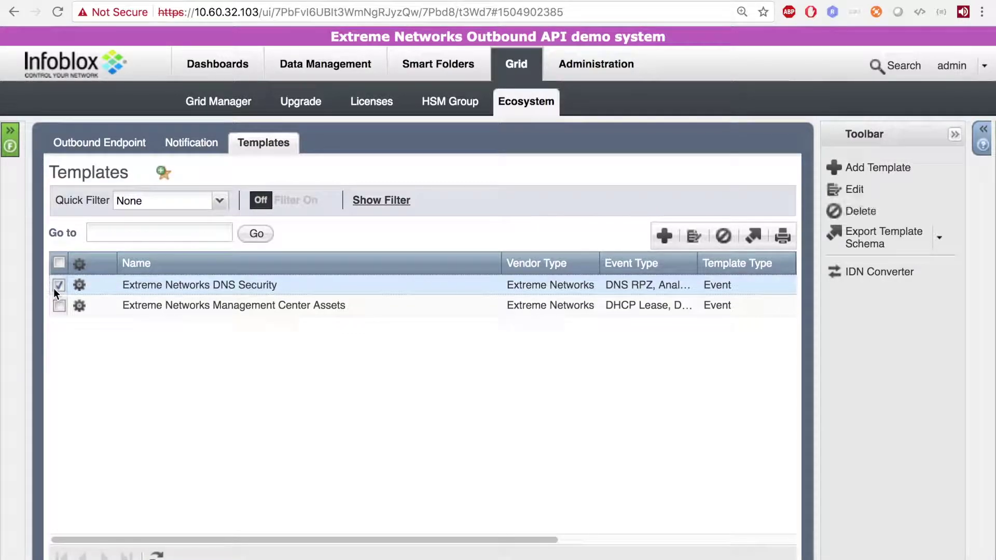
click(692, 237)
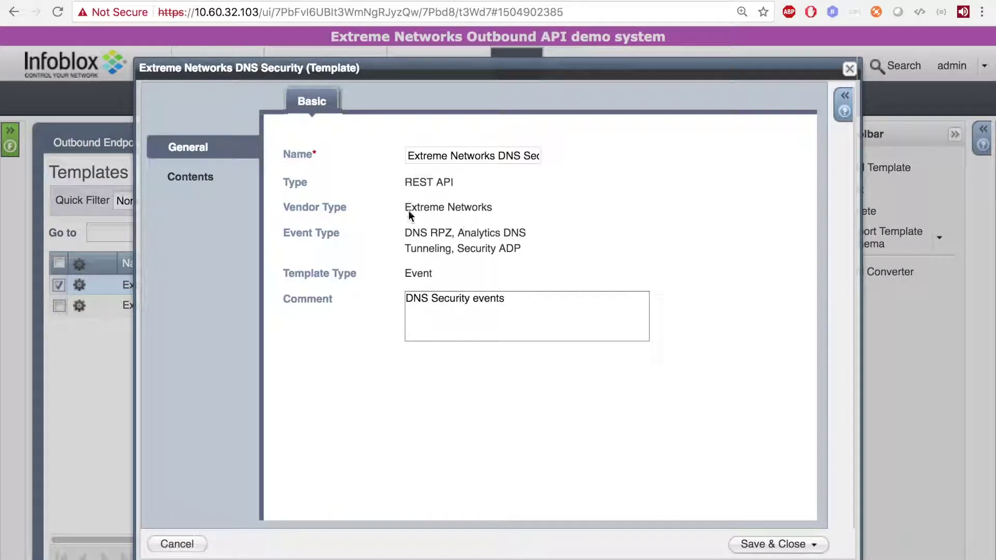
click(206, 179)
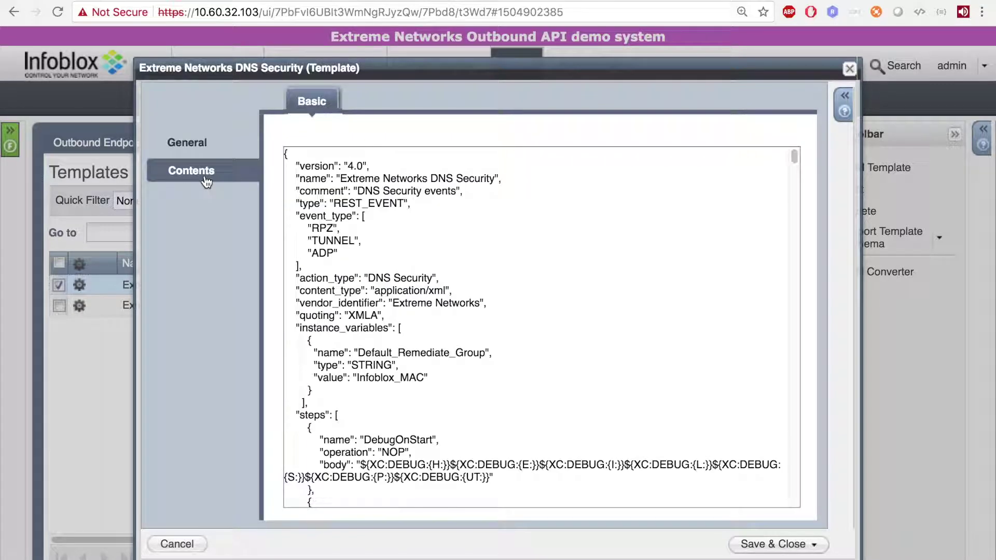
scroll(488, 249, down, 10)
scroll(501, 251, down, 5)
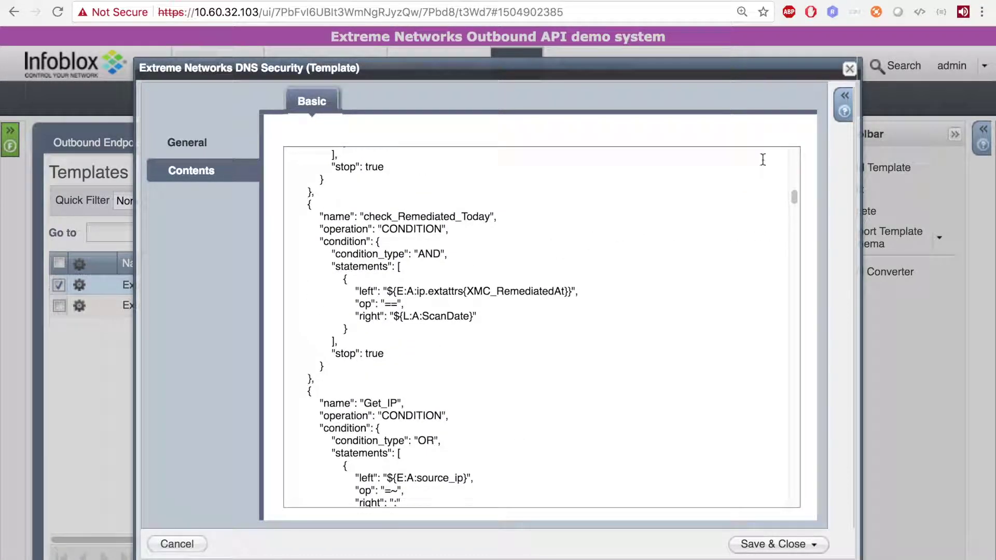
click(849, 69)
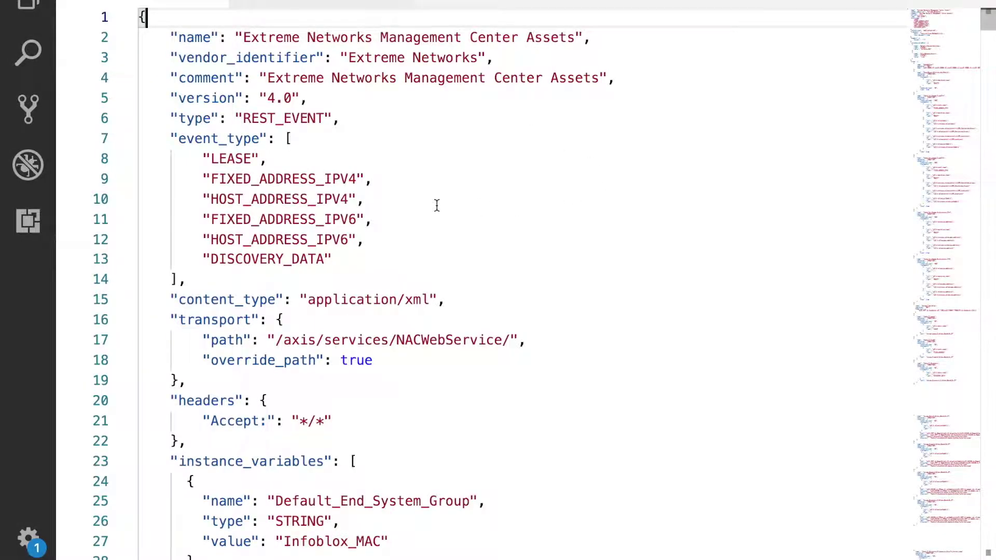
In the code editor, examine the JSON steps and instance variables of the Management Center Assets and DNS Security templates
scroll(437, 205, down, 20)
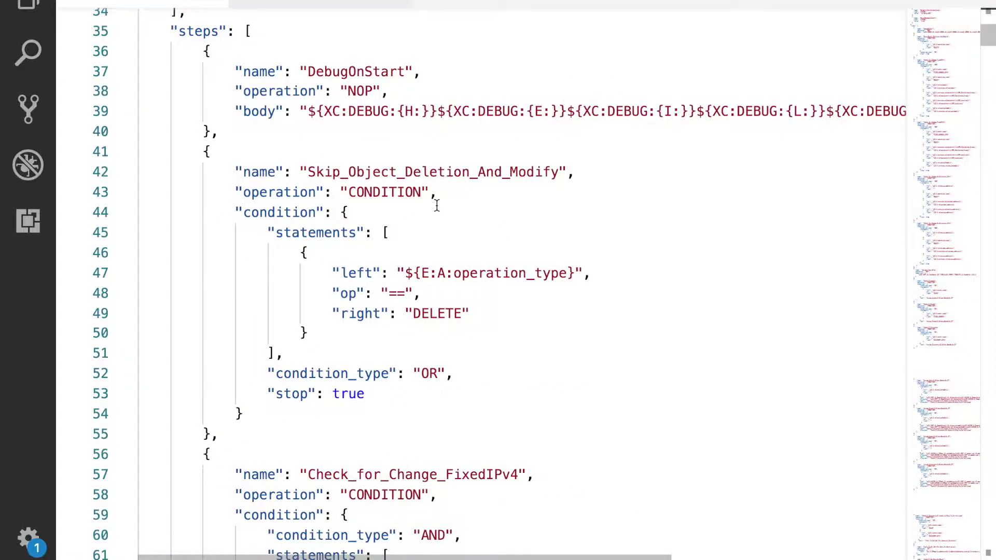
scroll(437, 205, down, 20)
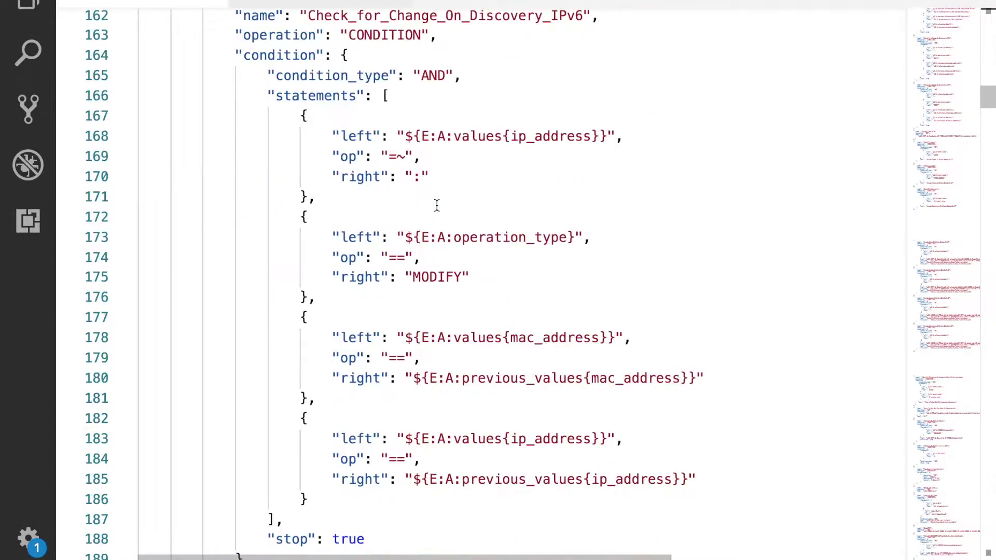
key(ctrl+Home)
scroll(584, 140, down, 7)
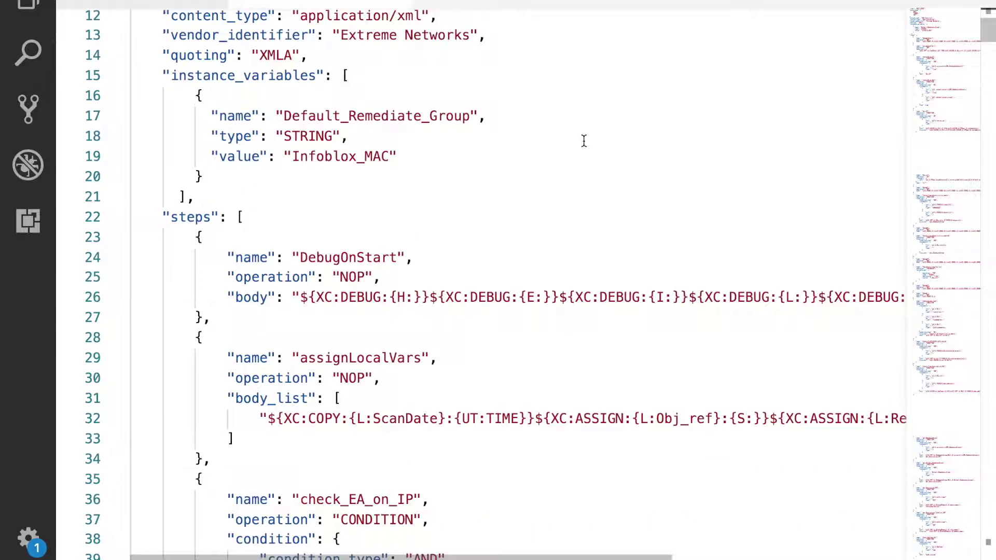
scroll(584, 141, down, 1)
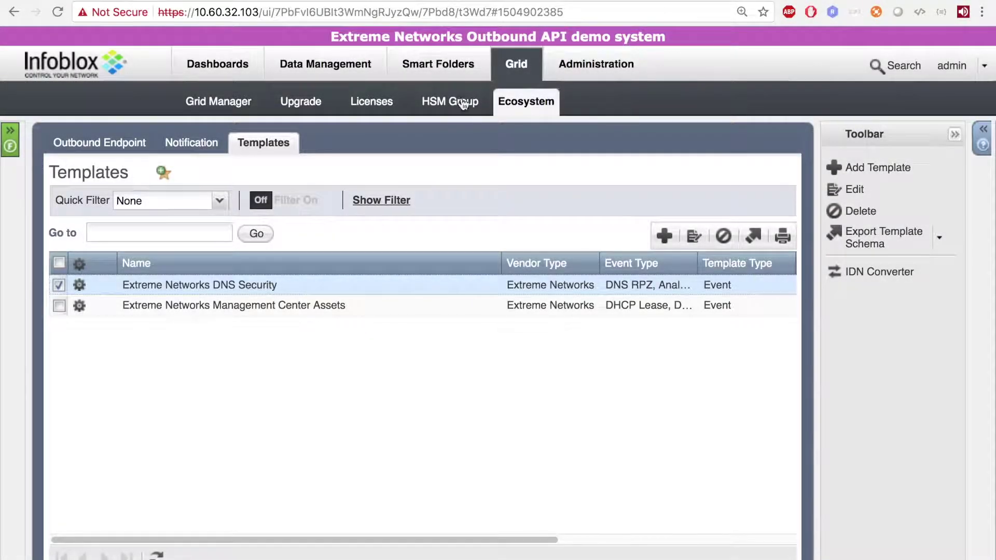
Back in Infoblox, review the Extreme Networks outbound endpoint's general, session management and extensible attribute settings, including the log level options
click(123, 138)
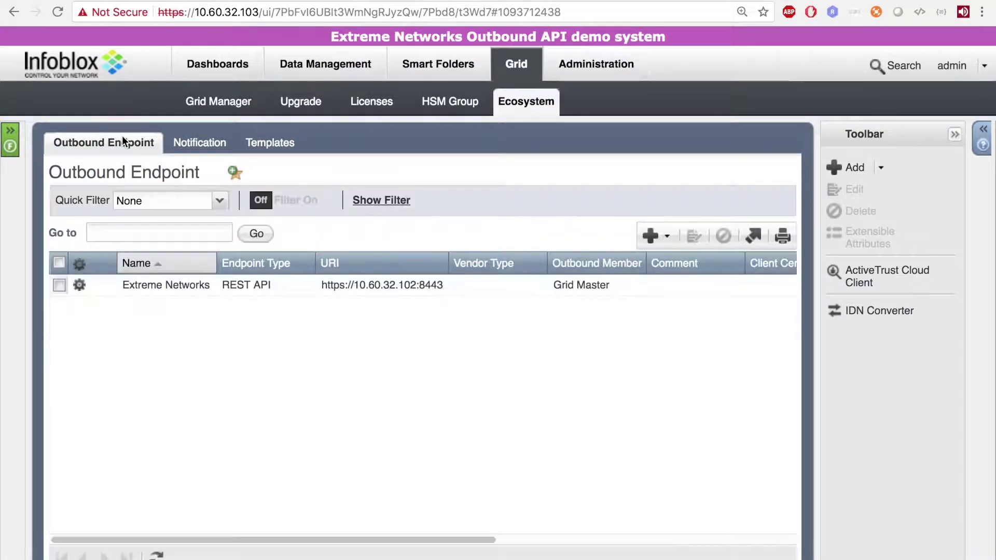
click(61, 283)
click(693, 236)
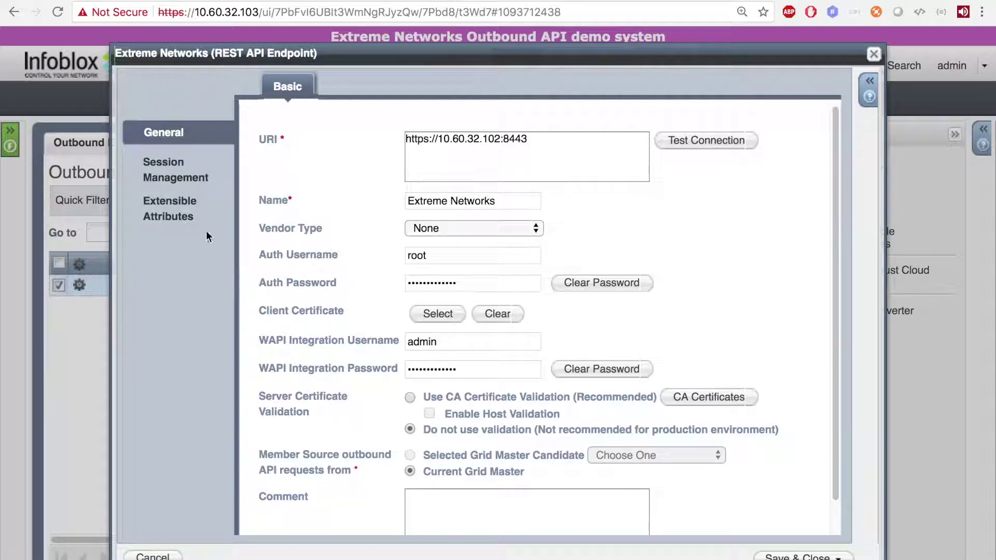
click(172, 186)
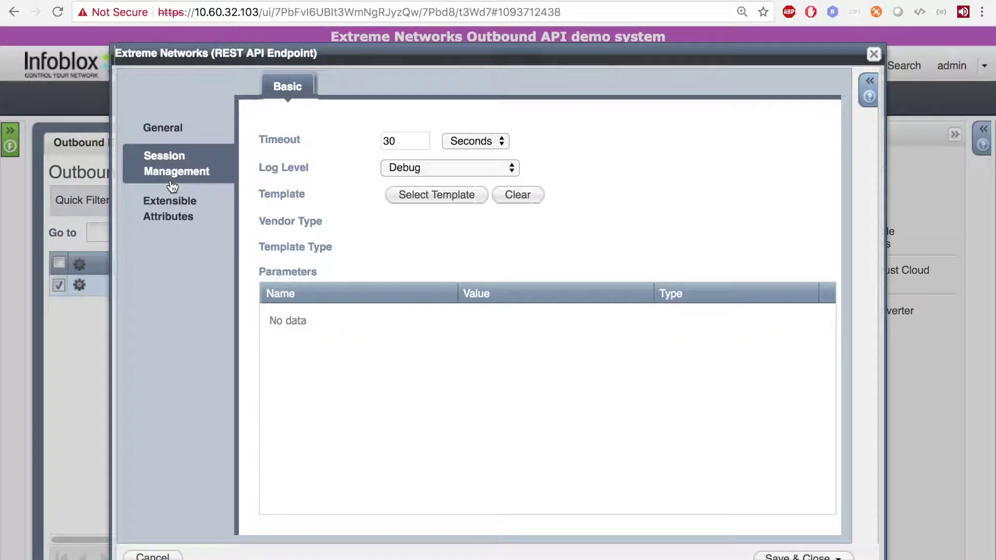
click(440, 167)
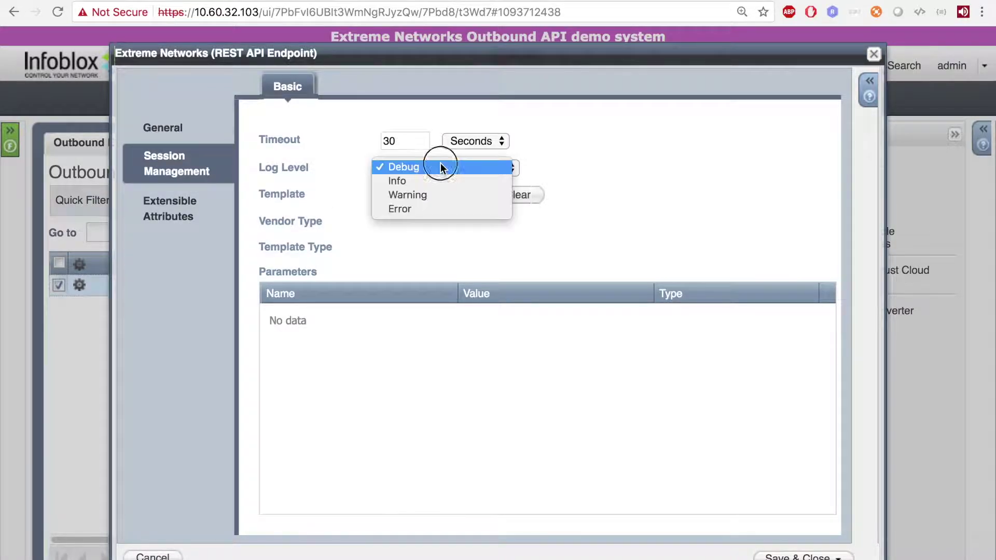
click(604, 182)
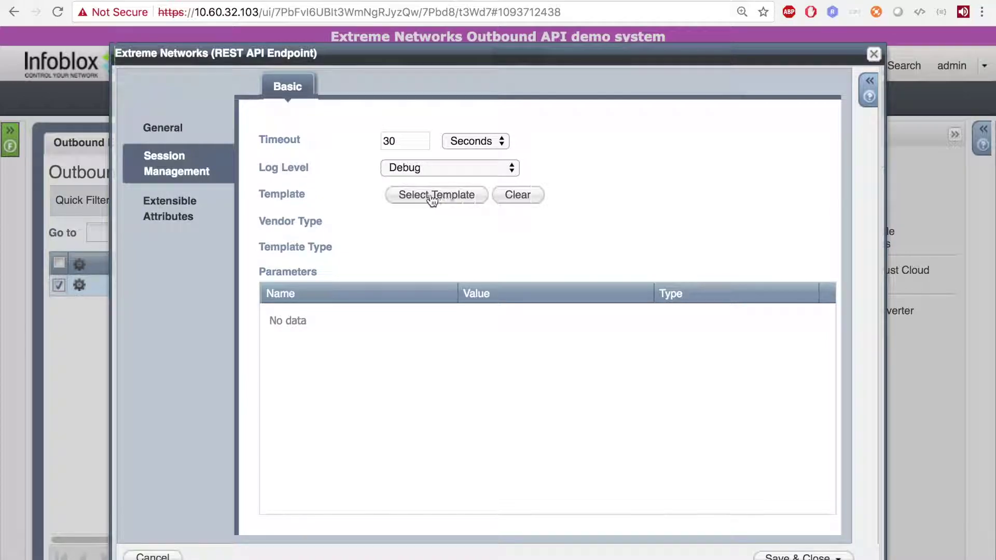
click(189, 210)
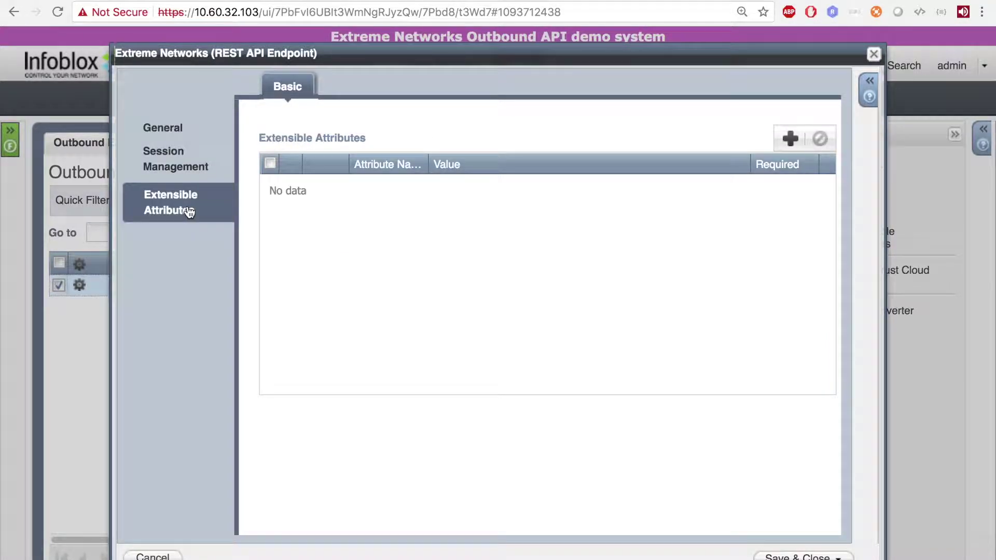
click(871, 56)
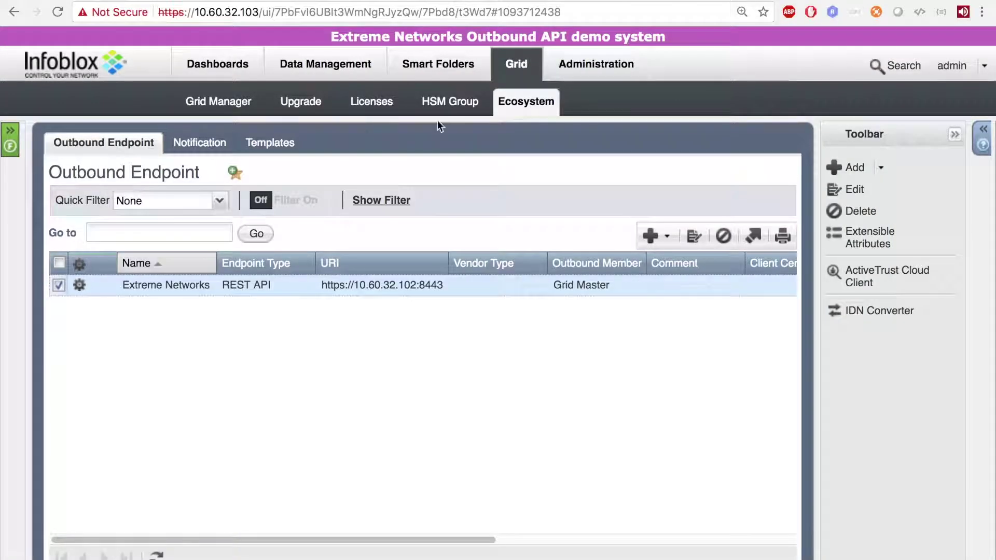
Enable event deduplication for the EN_RPZ notification, and switch logging of dropped events on and back off
click(210, 147)
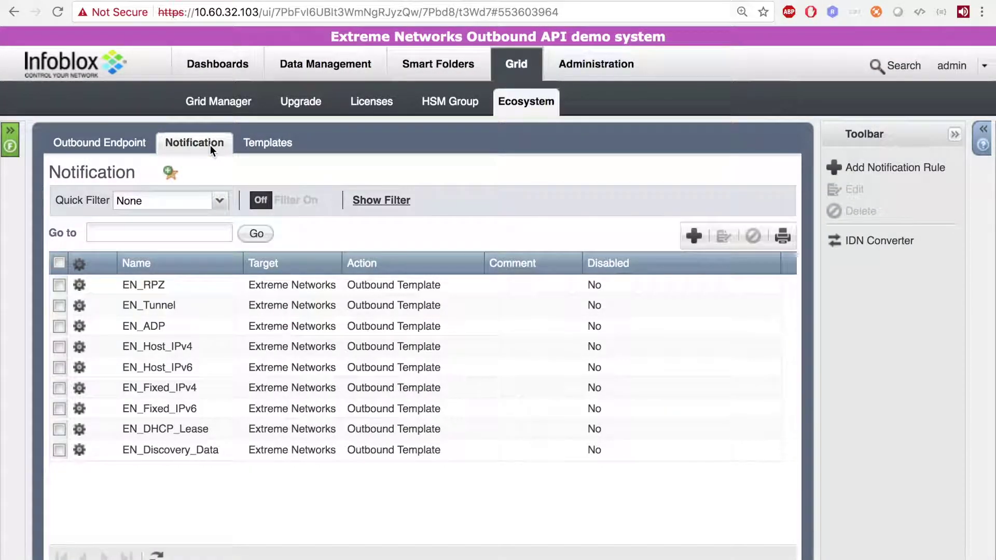
click(62, 288)
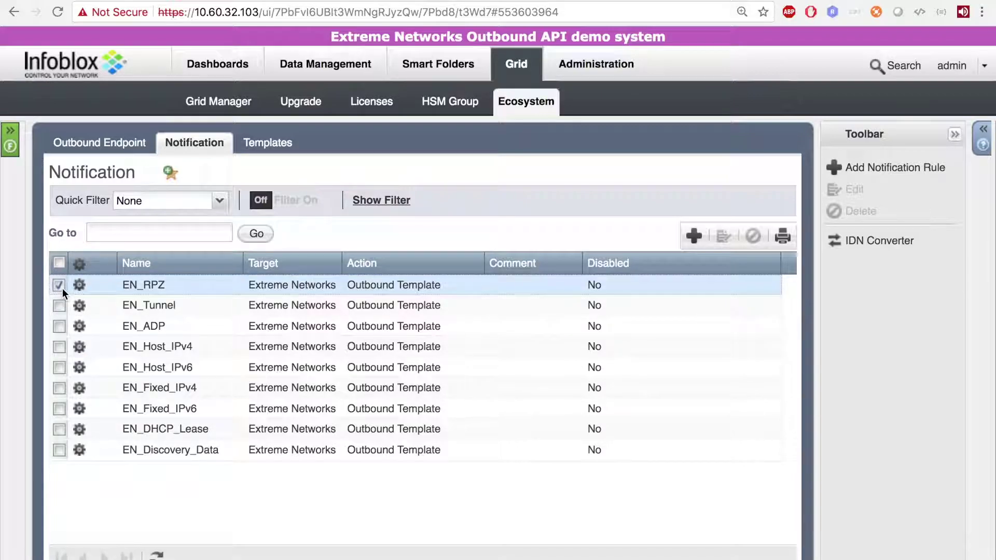
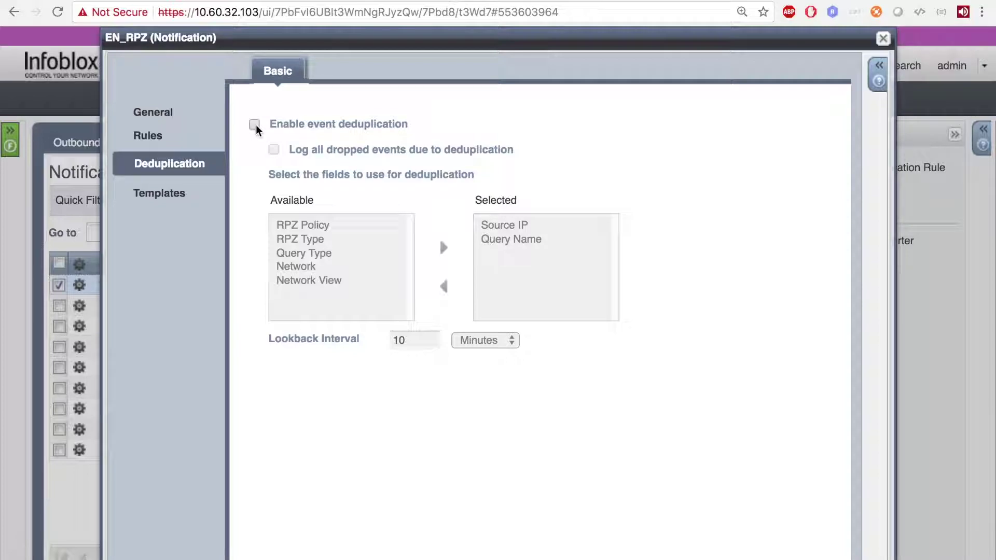
click(254, 125)
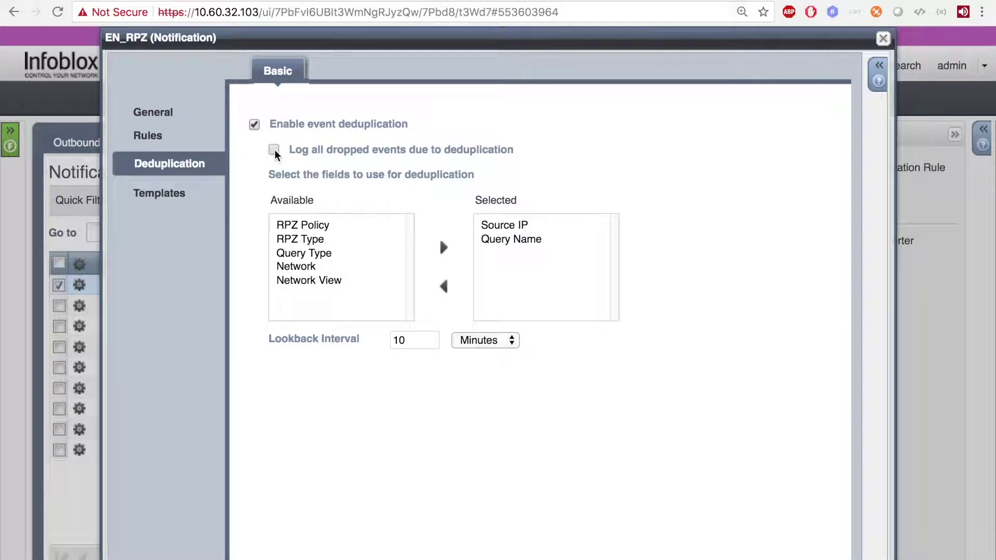
click(273, 150)
click(274, 150)
Add RPZ Policy to the EN_RPZ notification's selected deduplication fields and remove it again
click(309, 225)
click(445, 247)
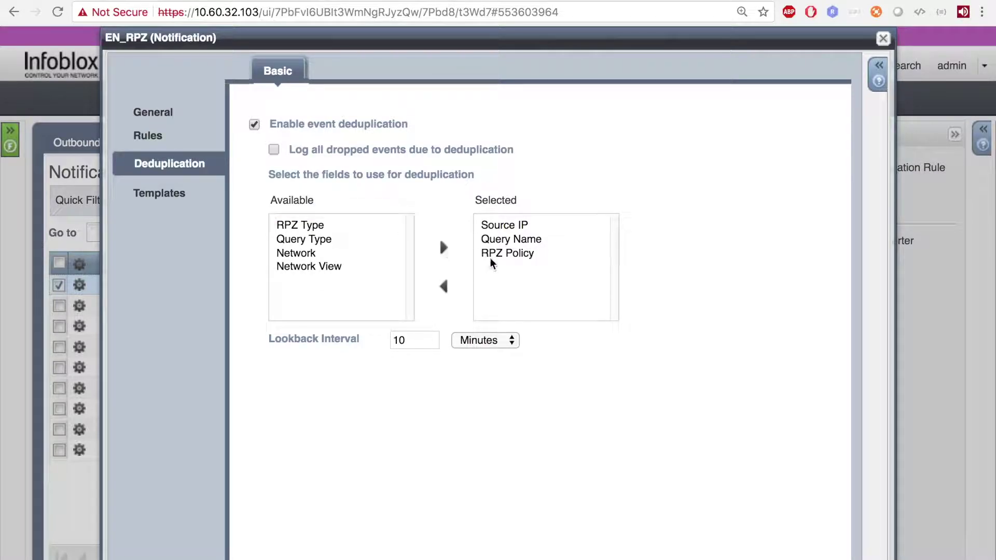
click(491, 254)
click(446, 287)
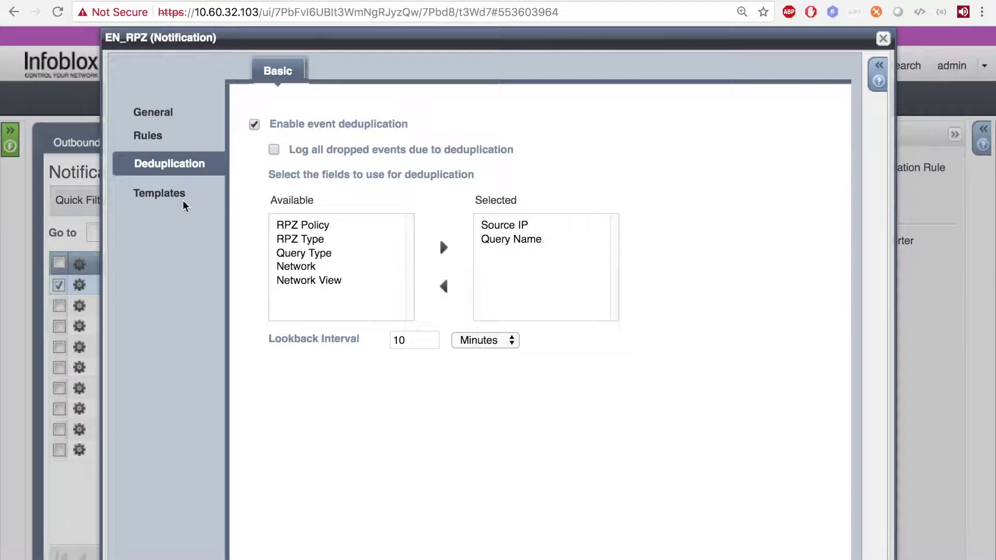
Review the EN_RPZ notification's template and parameters, then close the editor without saving the changes
click(157, 193)
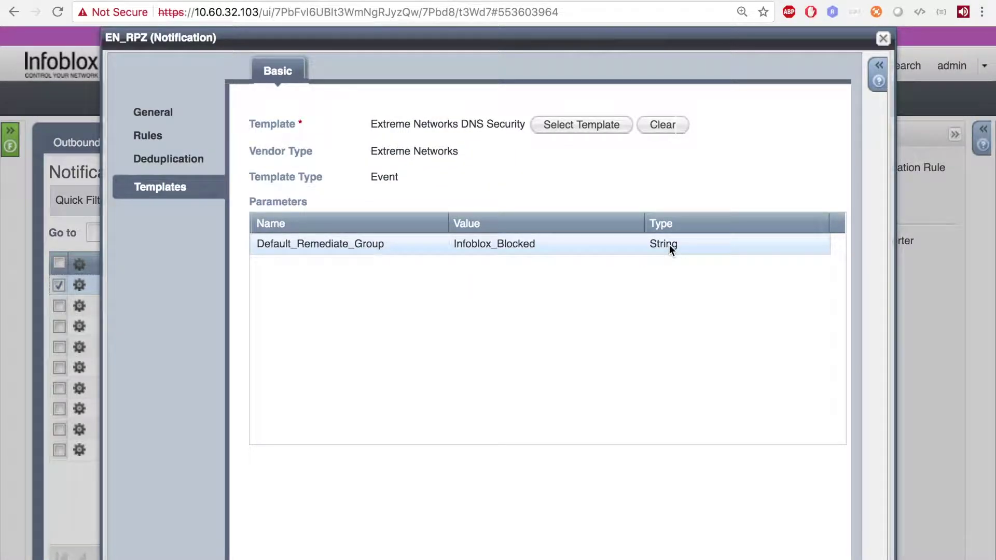
click(881, 40)
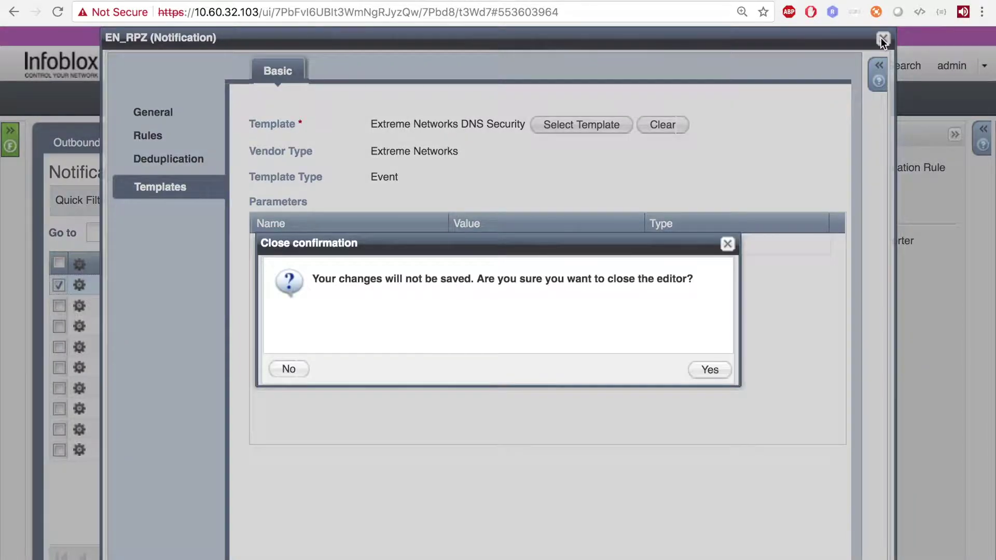
click(713, 371)
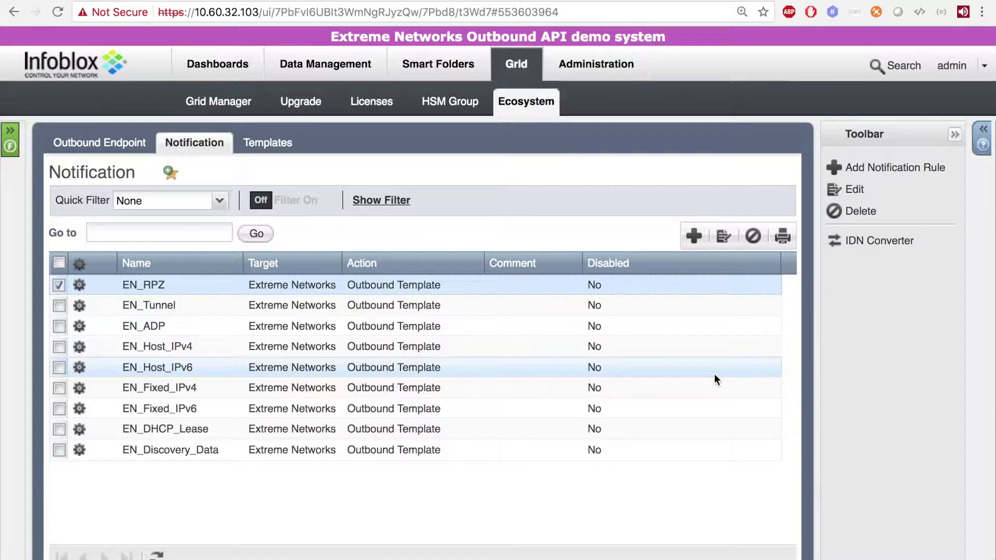
Check the deduplication settings of the EN_Host_IPv4 notification and try to enable event deduplication
click(60, 284)
click(59, 346)
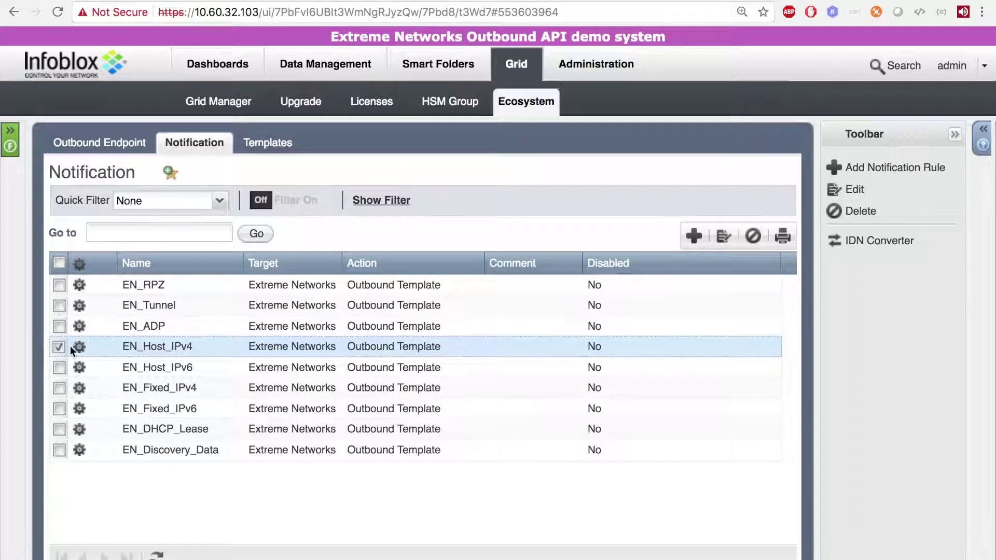
click(726, 236)
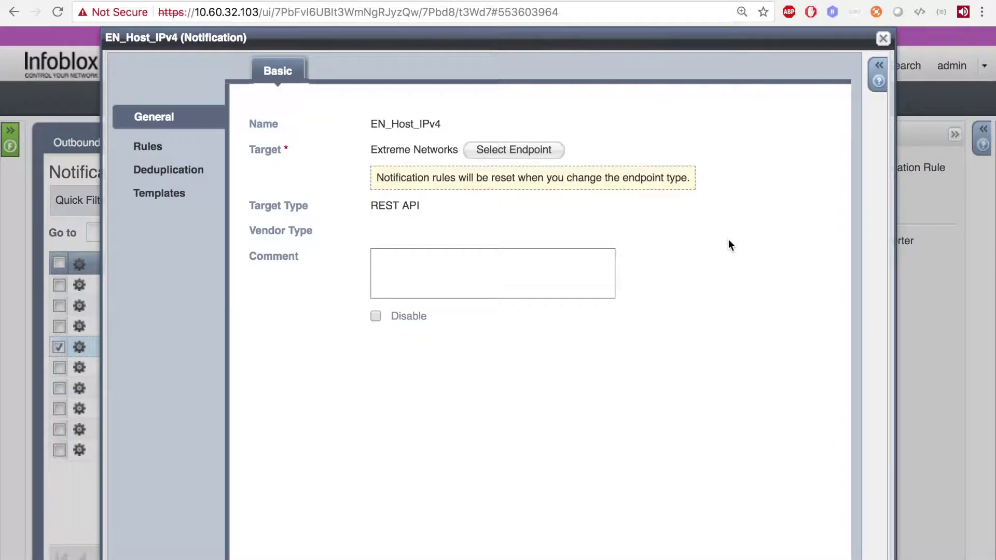
click(167, 169)
click(252, 156)
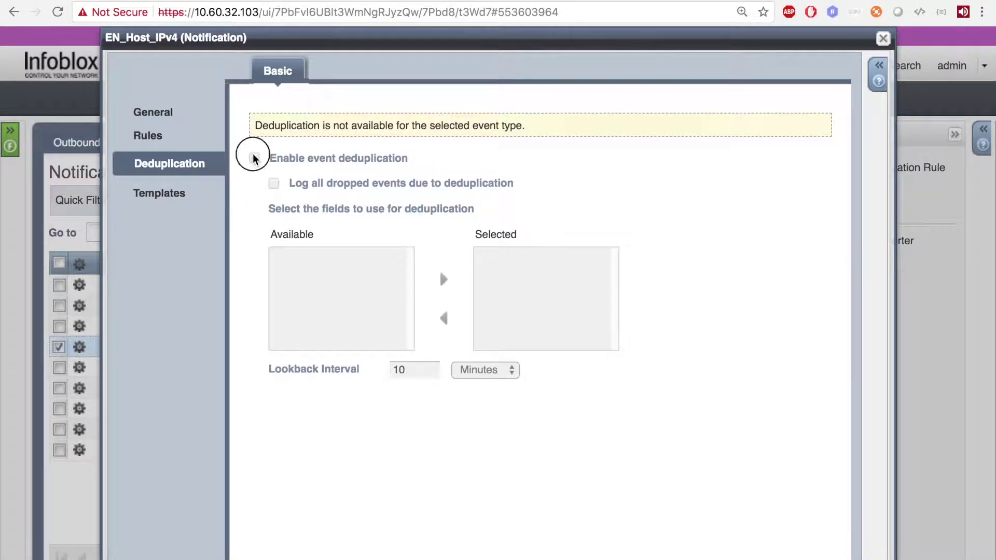
Review the EN_Host_IPv4 notification's template and parameters, then close the editor without saving
click(164, 196)
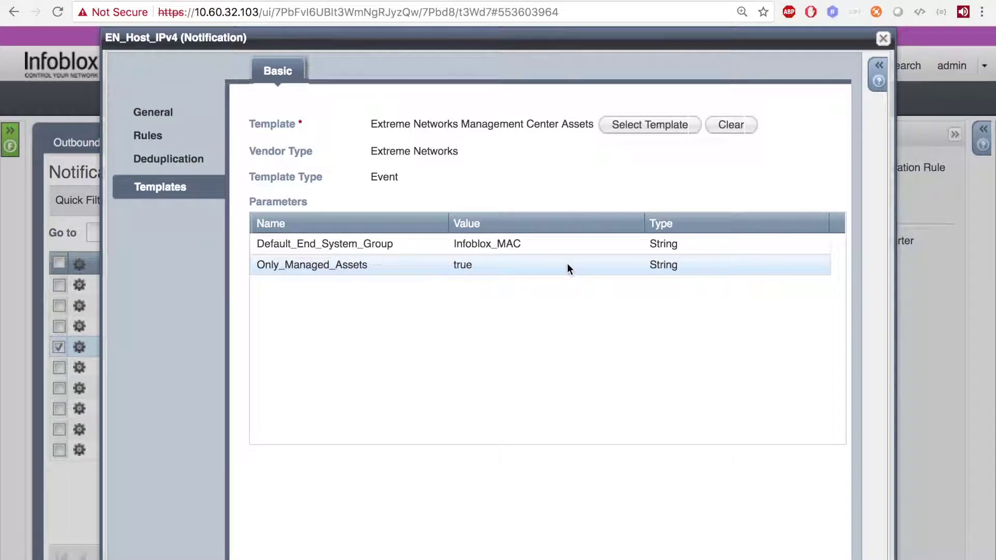
click(881, 40)
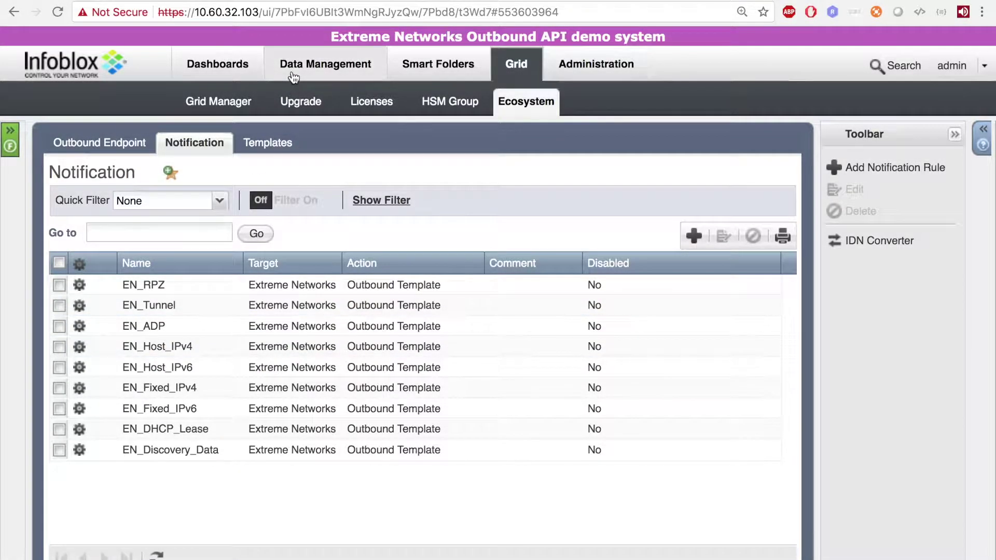
Add an IPv4 fixed address for 10.60.32.52 in the 10.60.32.0/24 network, assigned by its discovered MAC address
click(293, 77)
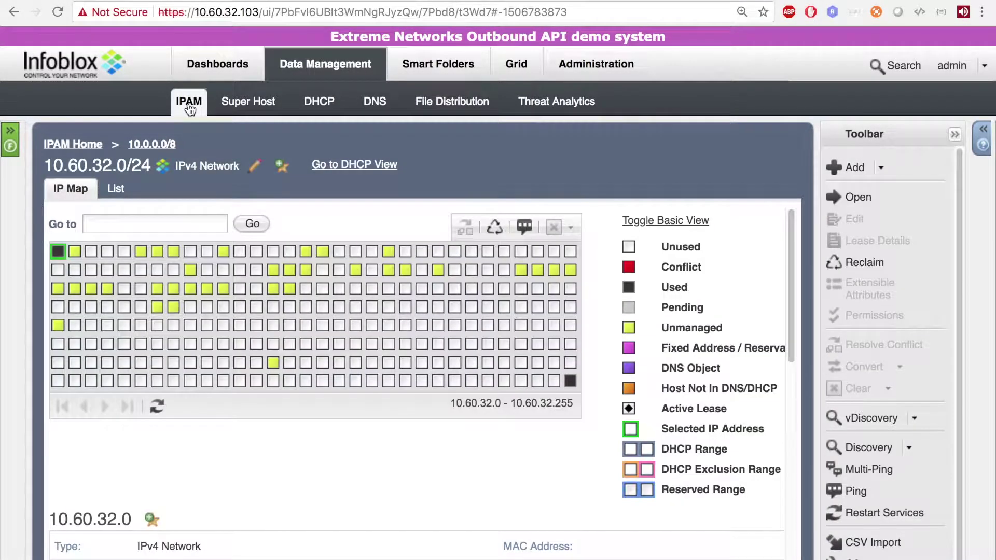
click(389, 270)
click(853, 167)
mouse_move(902, 269)
click(850, 271)
click(456, 522)
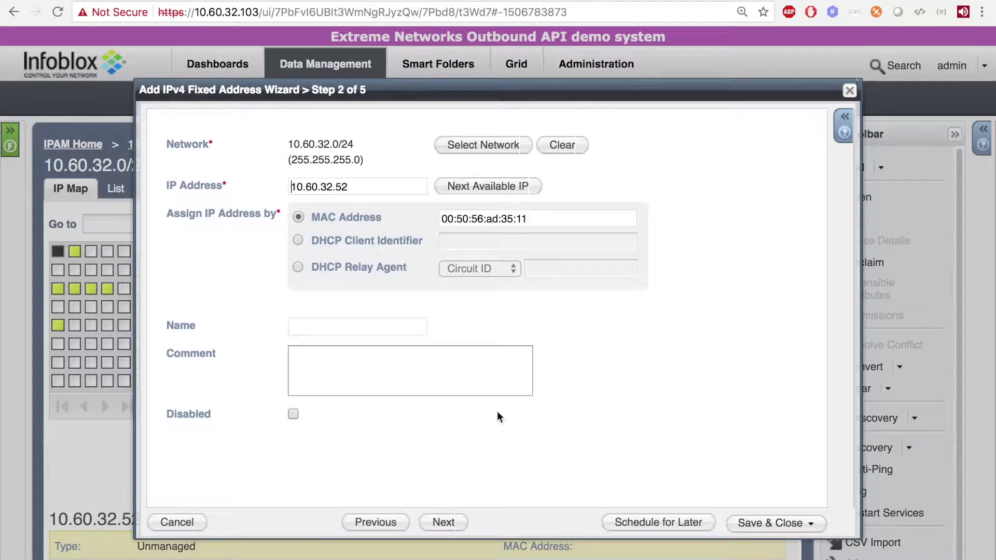
click(767, 523)
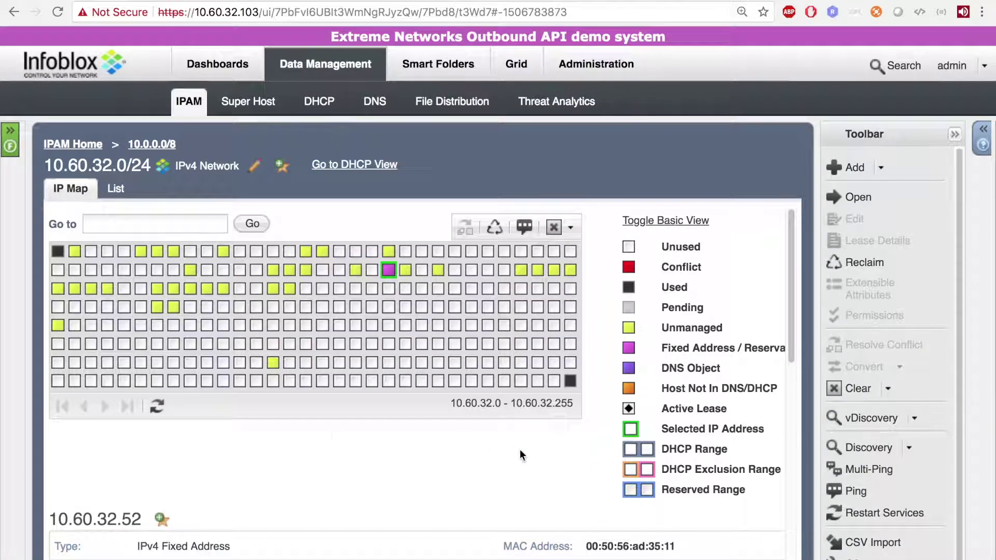
Refresh the IP map and check the XMC sync attributes of the fixed address 10.60.32.52
click(157, 407)
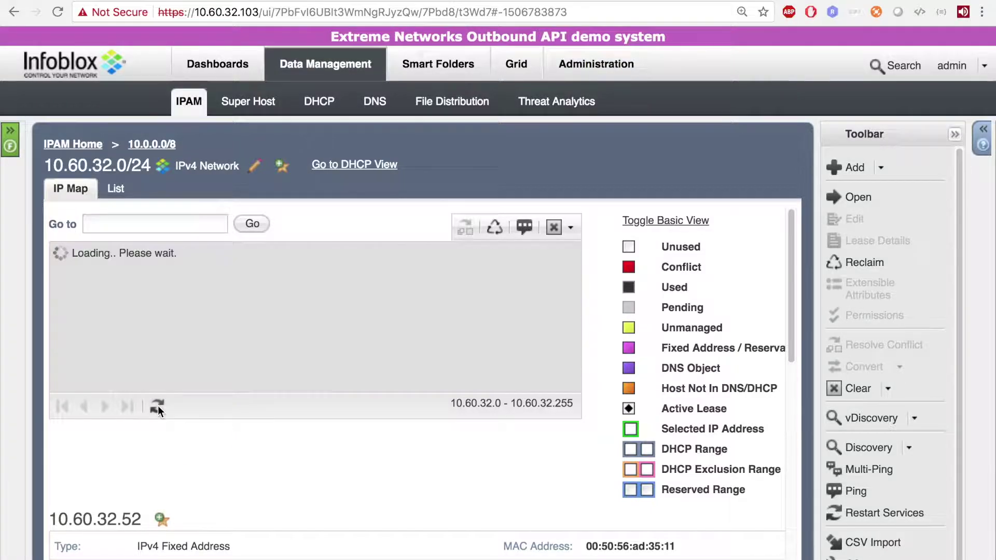
scroll(158, 406, down, 4)
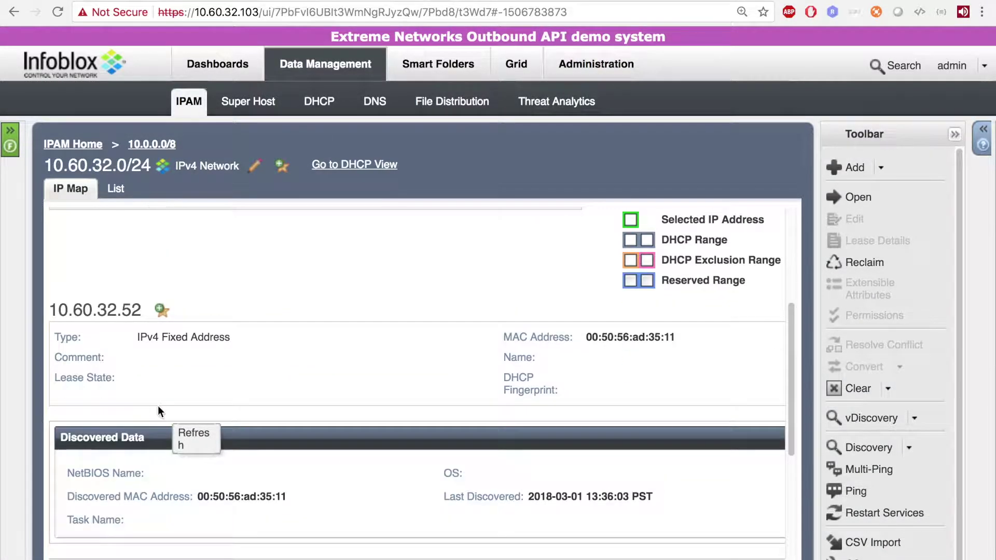
scroll(265, 536, down, 5)
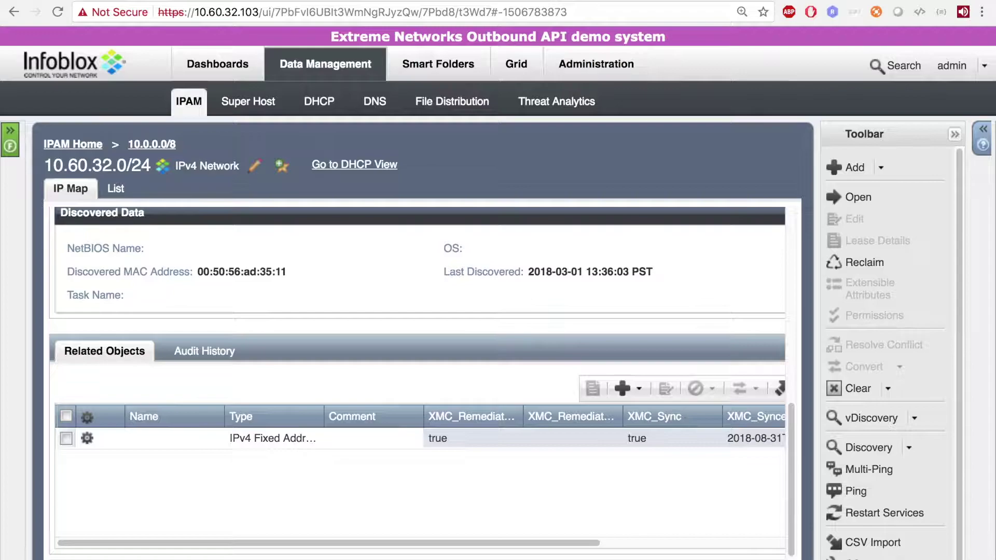
drag(334, 542, 467, 544)
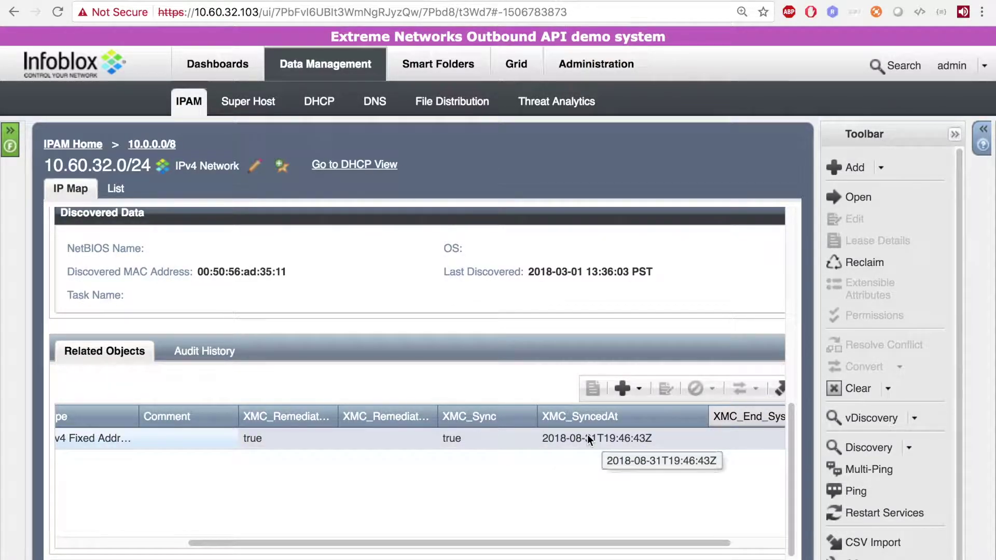
scroll(588, 437, up, 3)
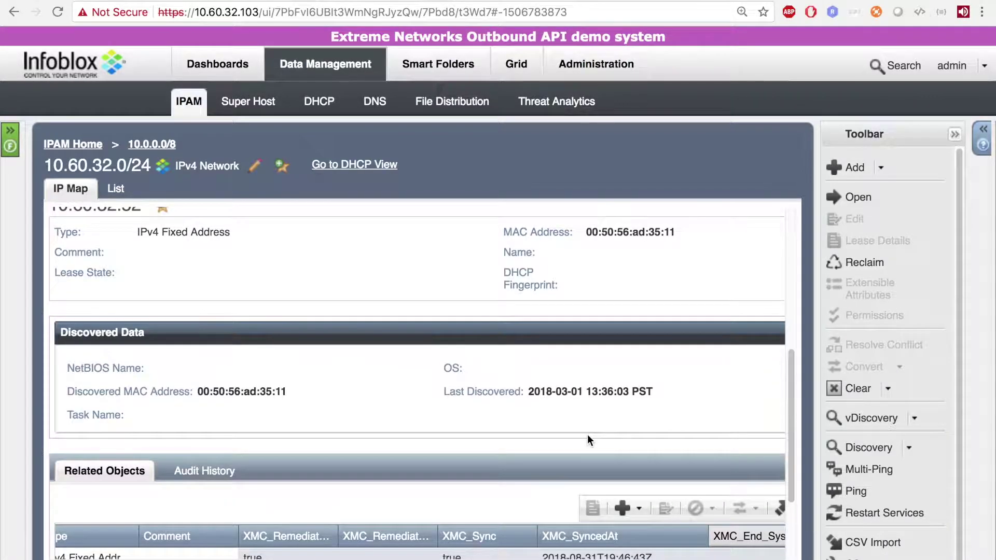
scroll(587, 437, up, 1)
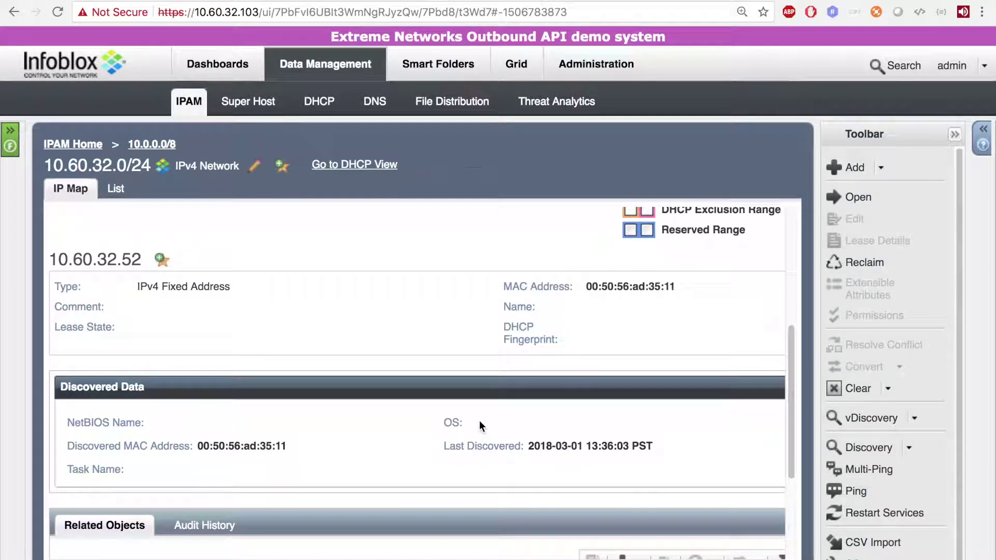
Switch to Extreme Management Center and reload the Infoblox_MAC group to check its end-system entries
click(274, 2)
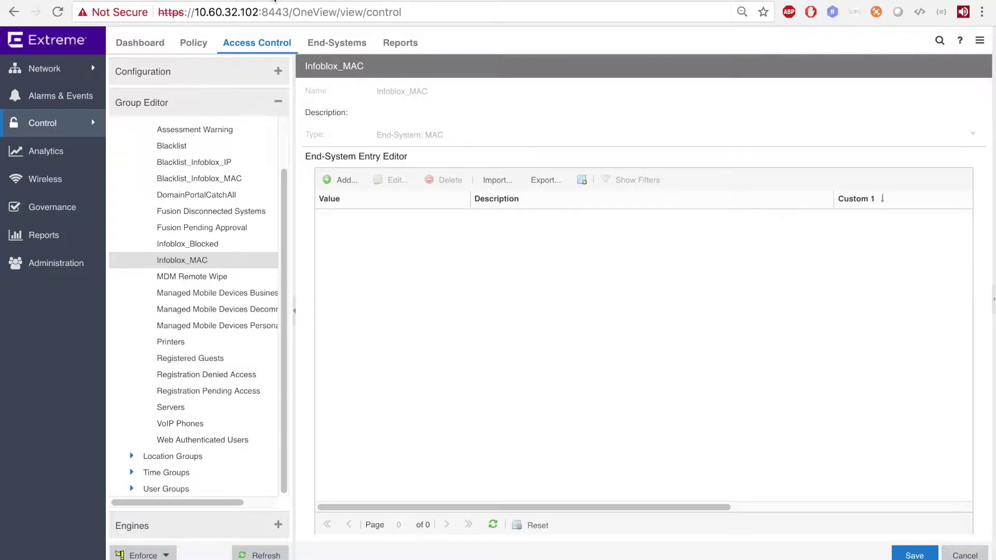
click(213, 275)
click(204, 260)
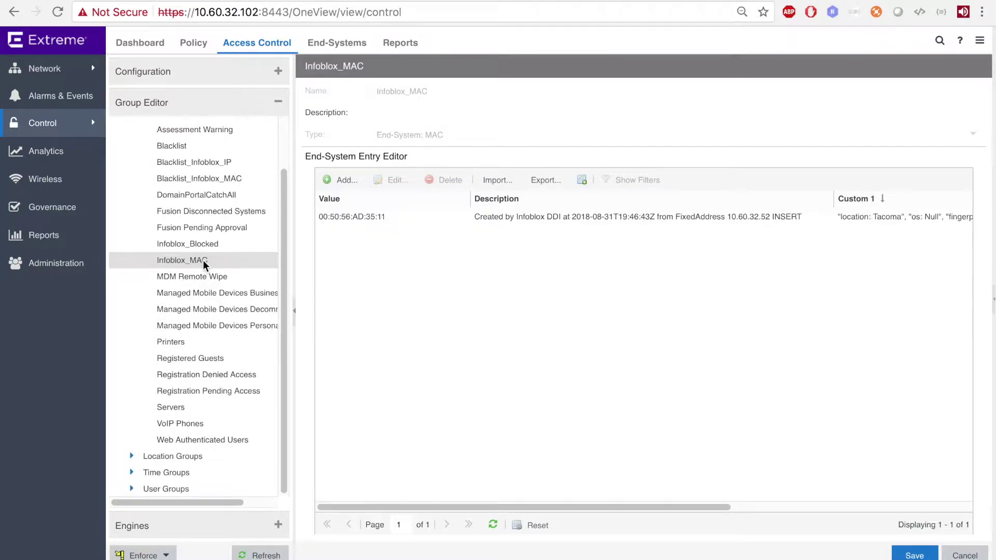
click(203, 260)
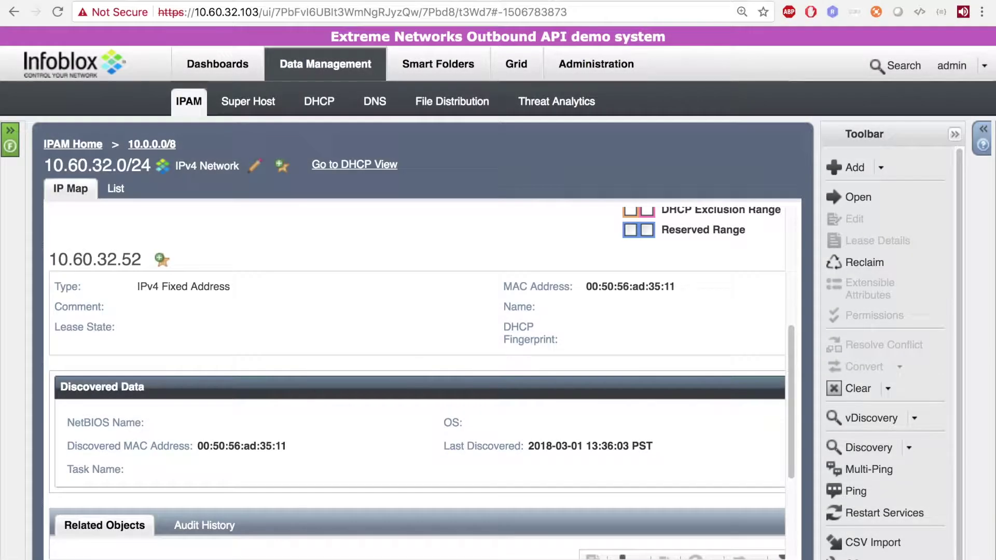
Back in Infoblox, add a host record named test1 in example.com for the unmanaged address 10.60.32.53
scroll(419, 347, up, 5)
click(405, 270)
click(844, 167)
click(781, 248)
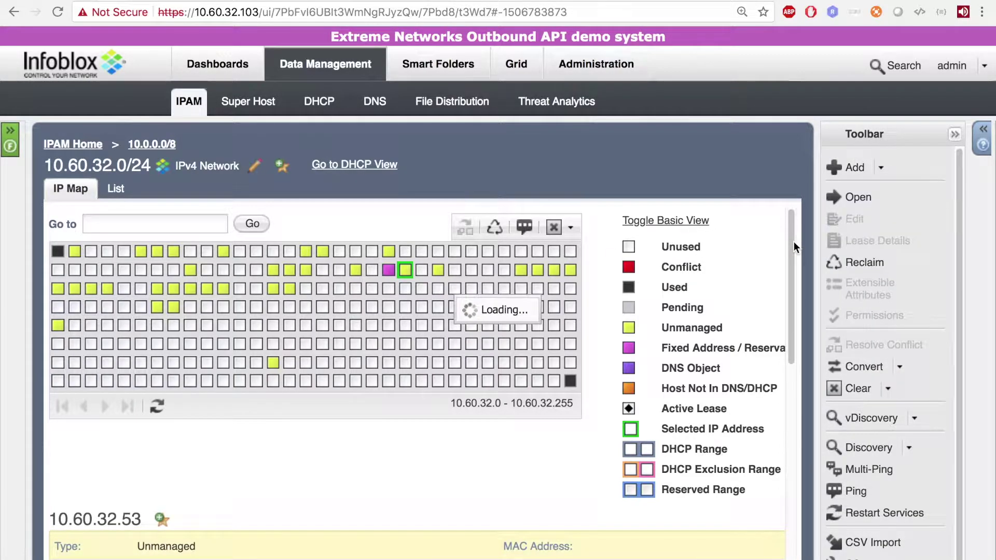
click(318, 98)
text(test1)
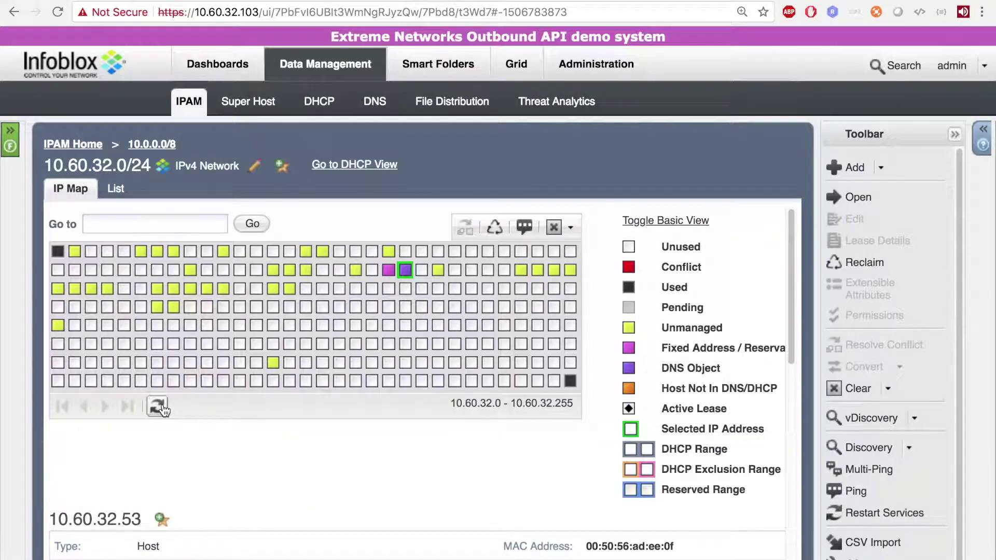
Refresh the IP map and check the XMC sync attributes of the host test1.example.com
click(158, 406)
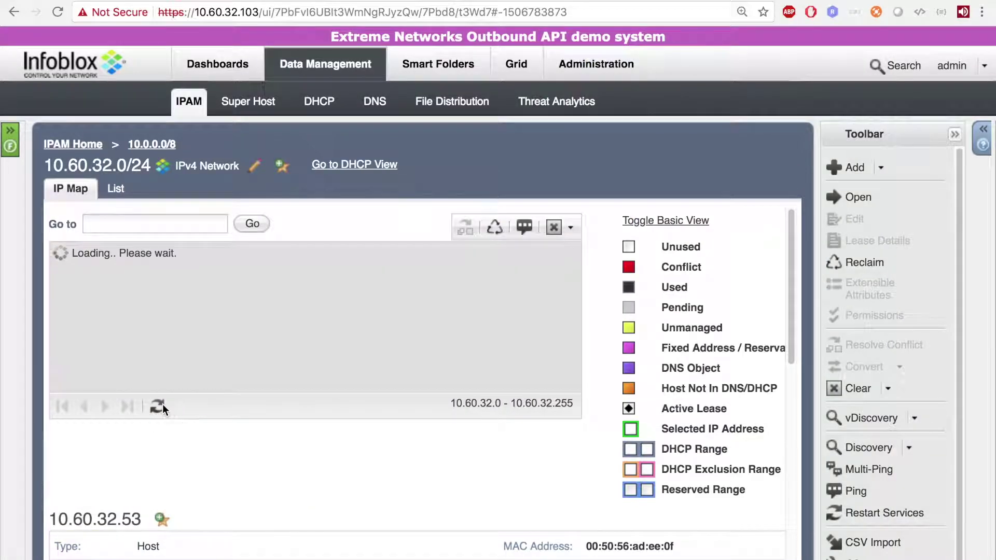
scroll(335, 427, down, 10)
scroll(335, 427, down, 1)
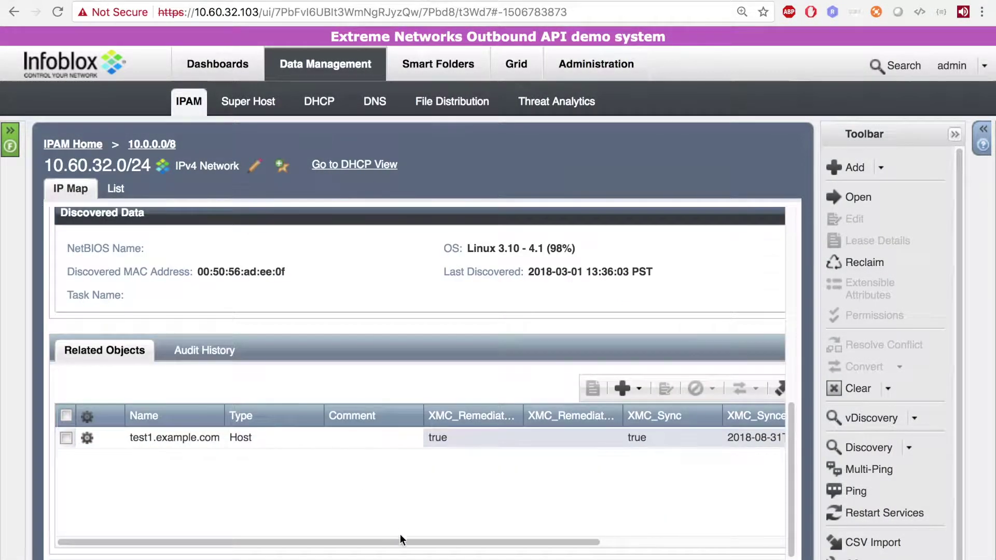
drag(423, 542, 556, 543)
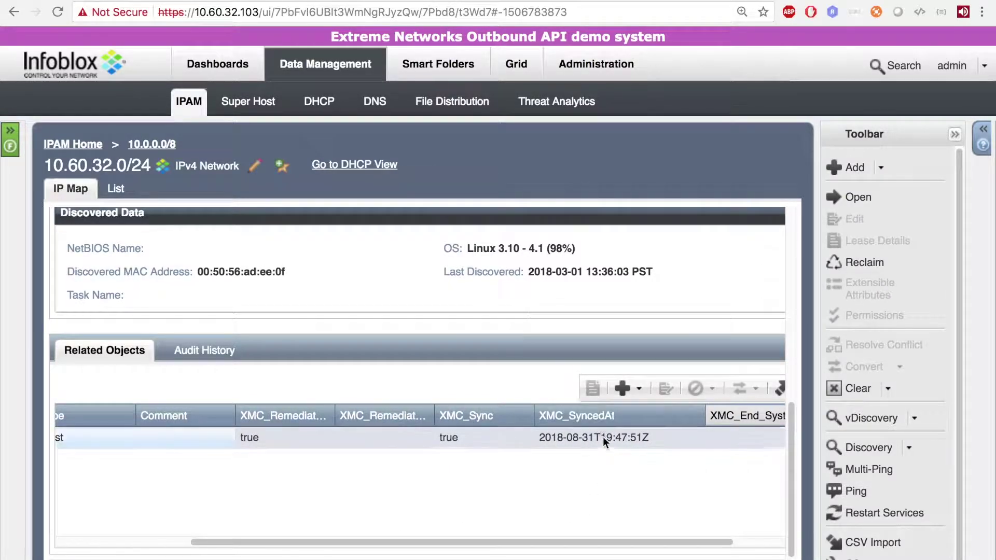
scroll(603, 438, up, 3)
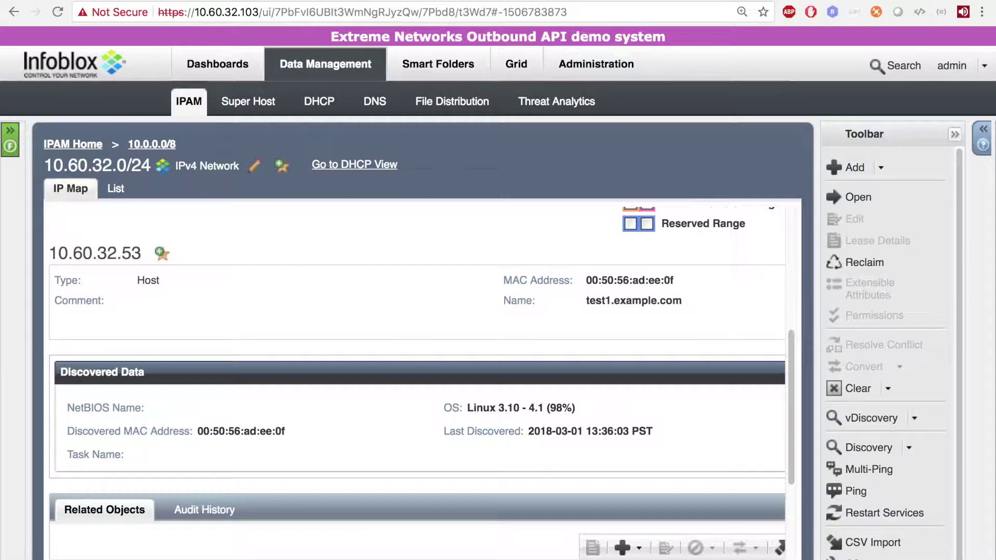
Return to Extreme Management Center, reload the Infoblox_MAC group and examine its entries' custom columns
key(ctrl+Tab)
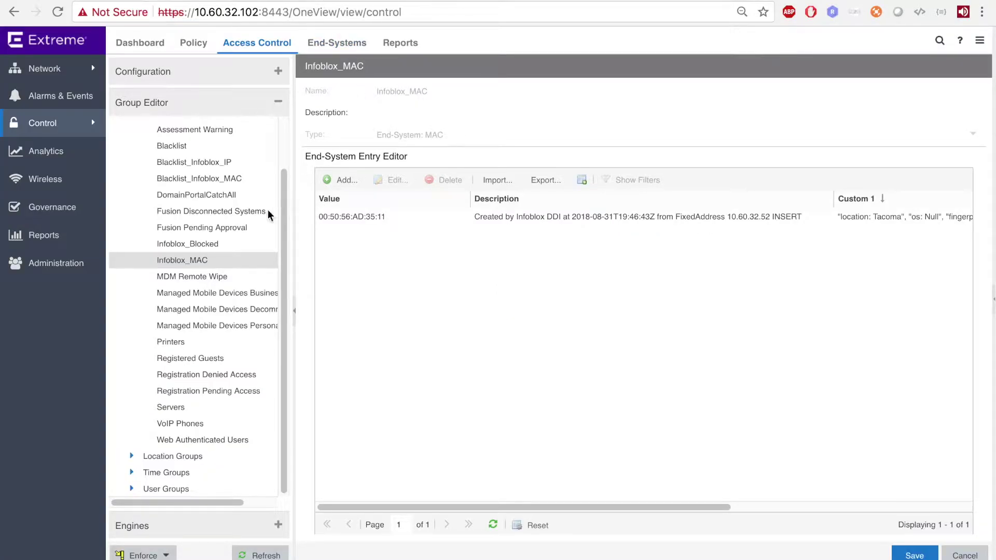
click(208, 244)
click(199, 260)
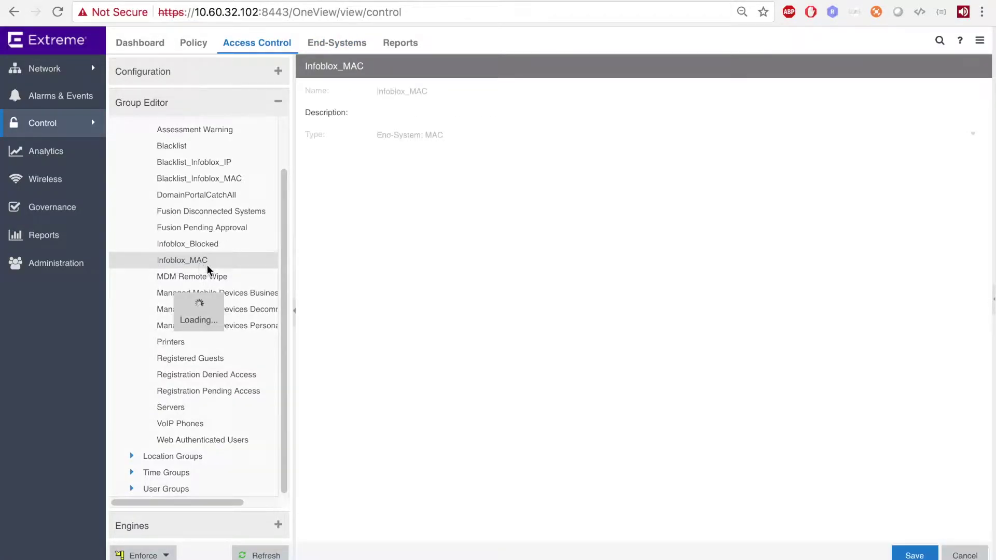
drag(435, 507, 698, 508)
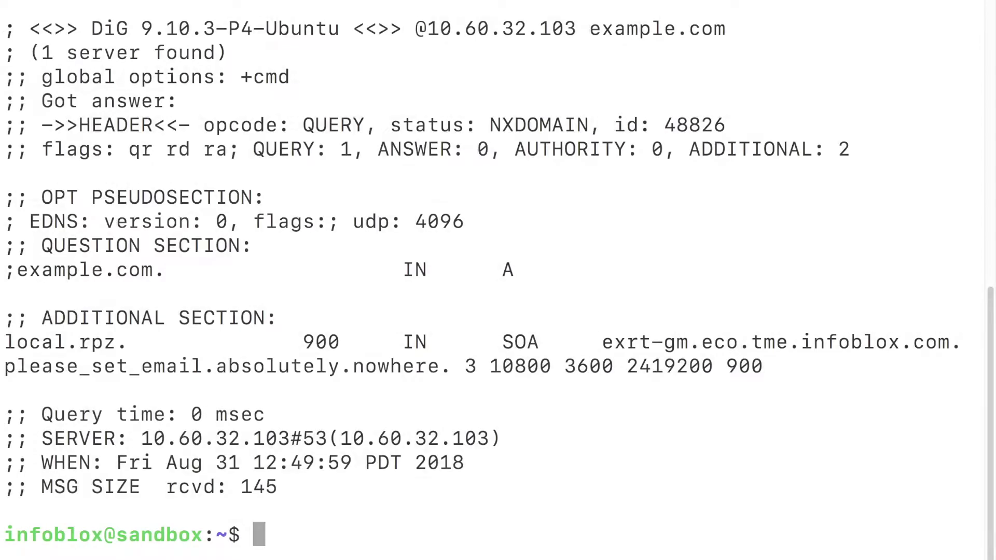
Highlight the query status in the terminal's dig output for example.com, and reload the Infoblox_Blocked group in Extreme Management Center
double_click(536, 125)
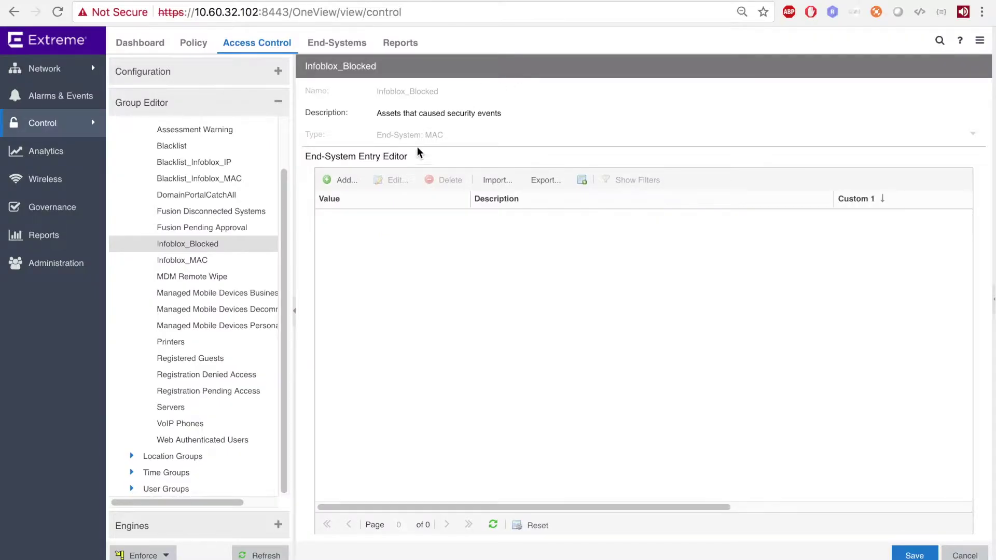
click(221, 230)
click(209, 244)
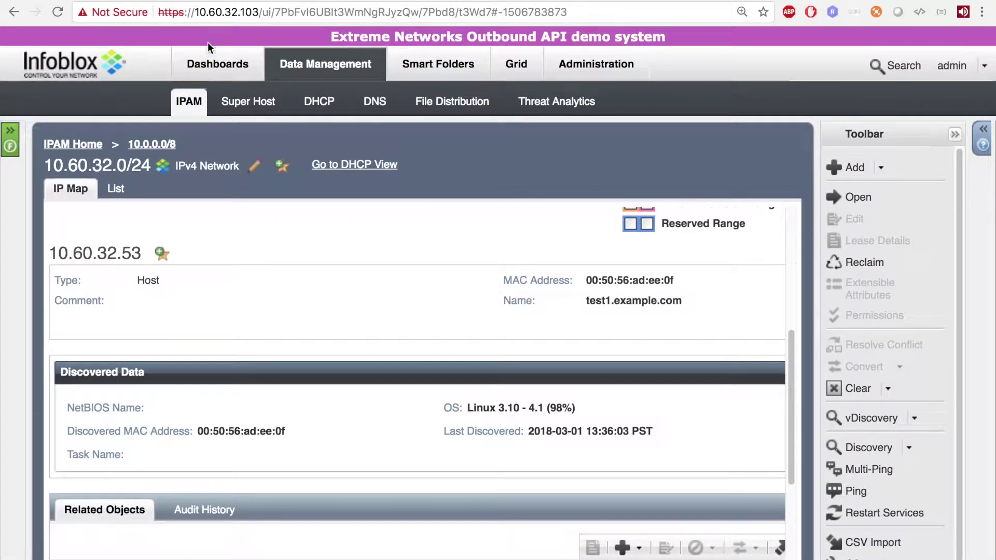
Back in Infoblox, refresh the IP map and examine the XMC remediation and sync attributes of host test1.example.com
scroll(486, 334, up, 5)
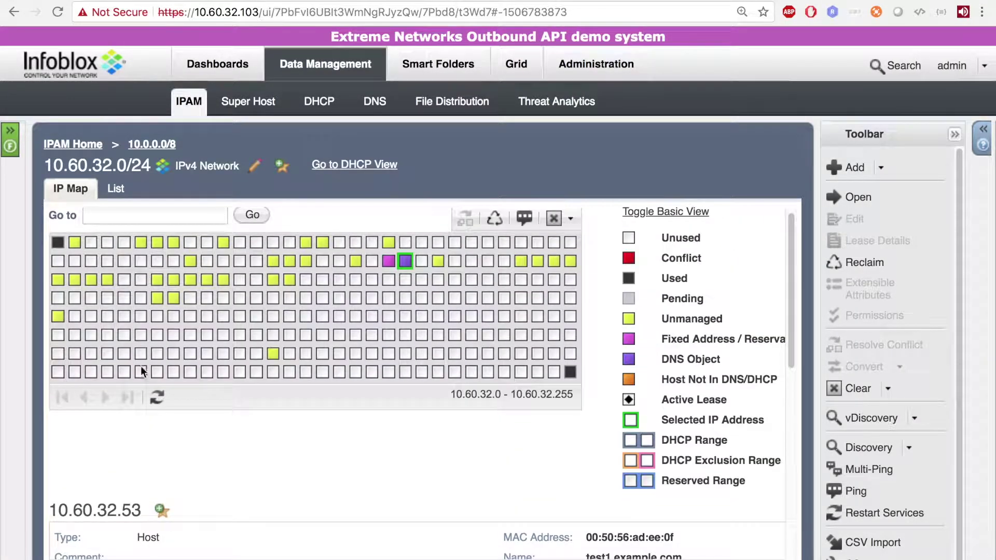
click(159, 397)
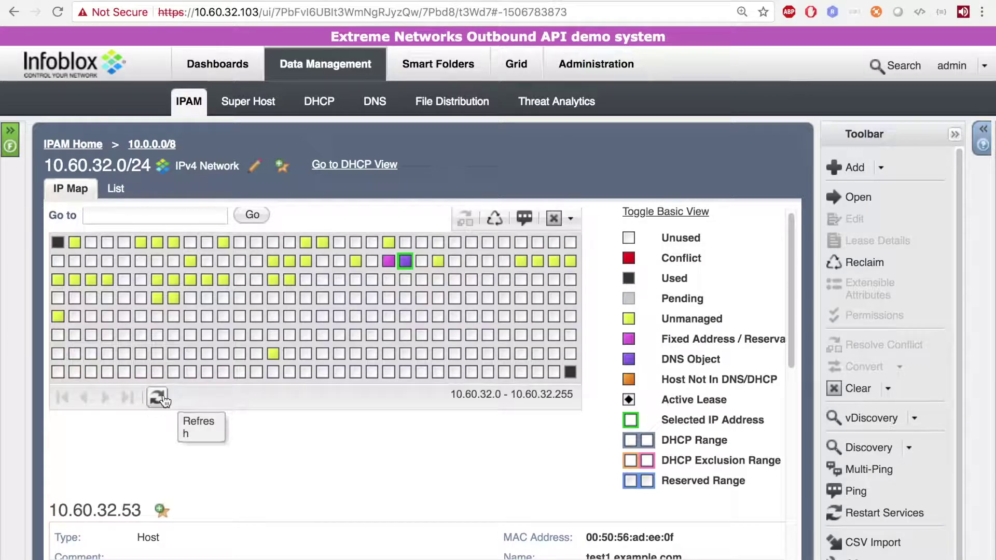
scroll(329, 490, down, 10)
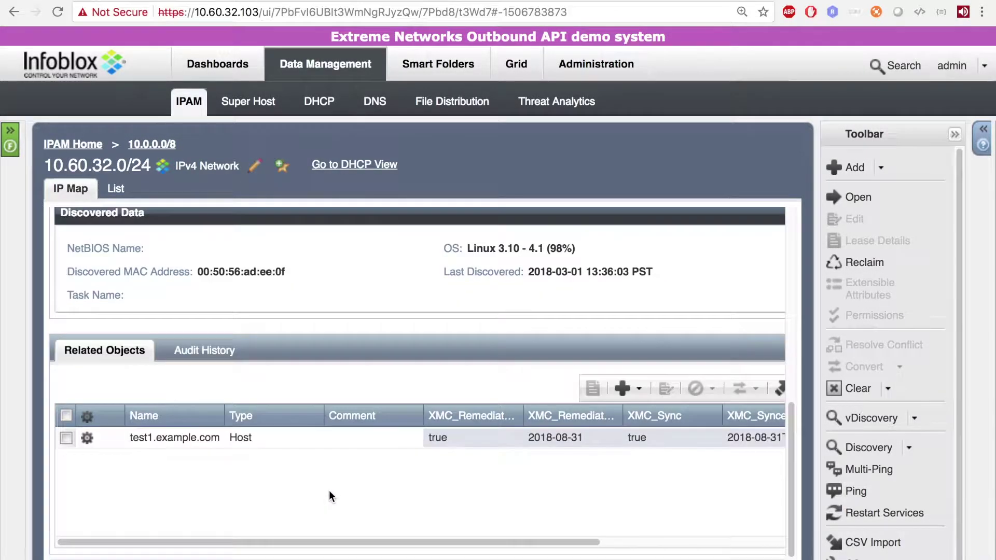
drag(448, 542, 553, 542)
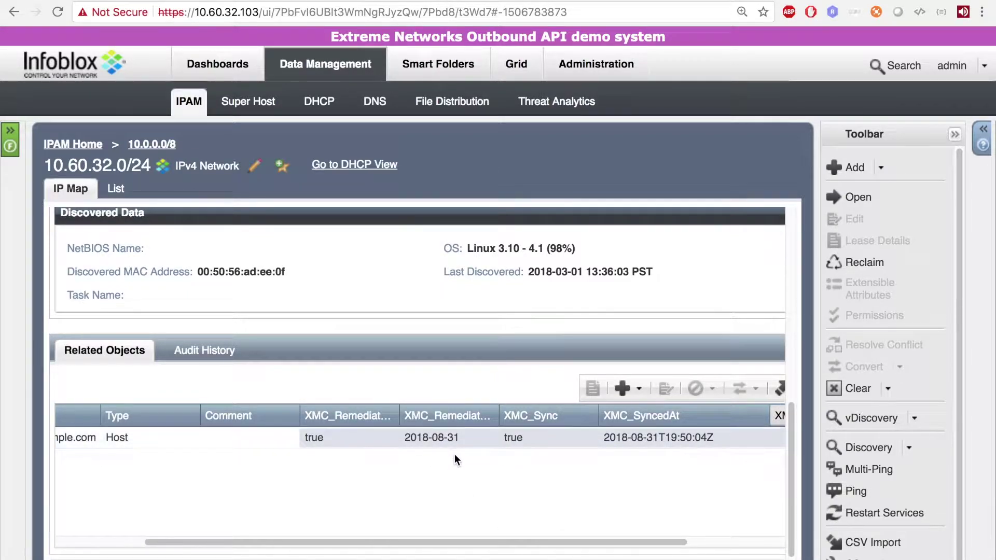